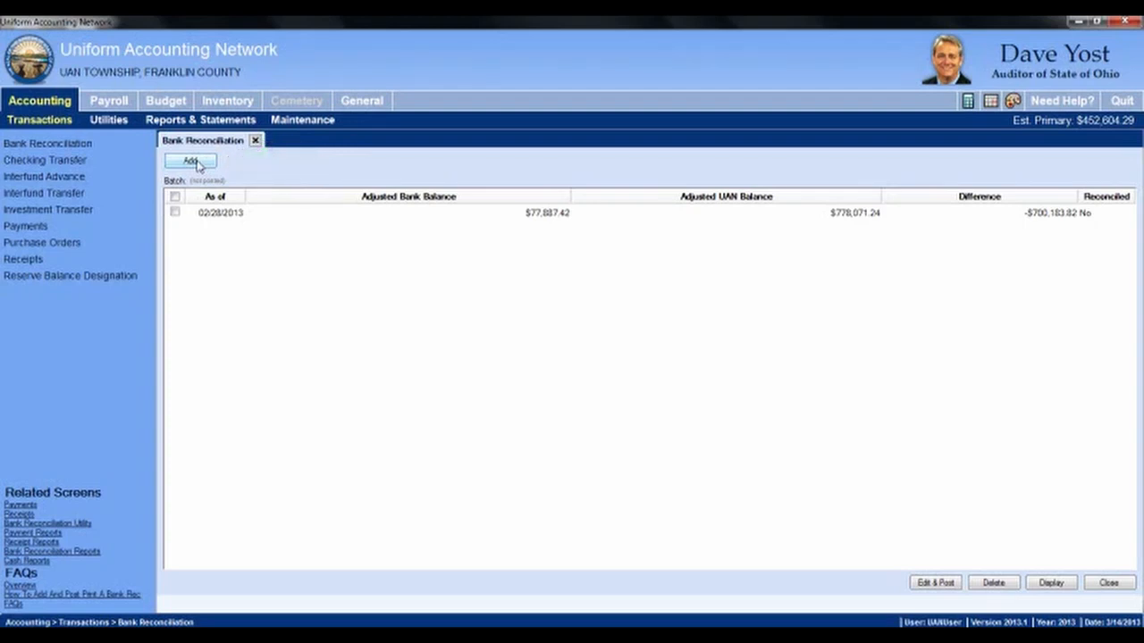
Step: Select the 02/28/2013 reconciliation and open it in Edit & Post
{"action": "left_click", "coordinate": [175, 211]}
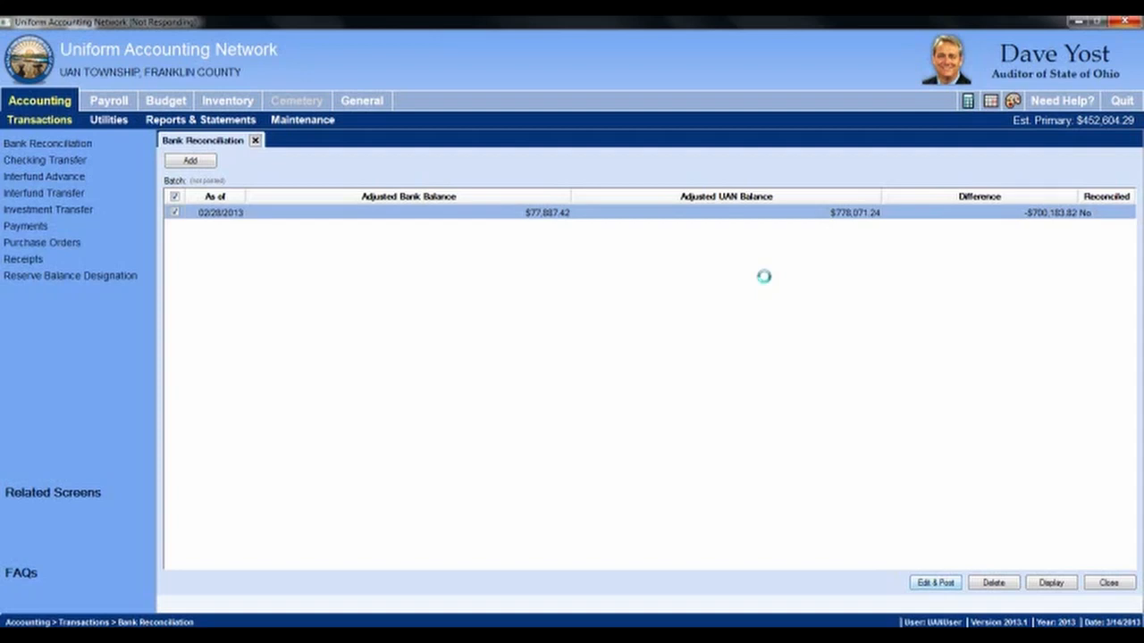
{"action": "mouse_move", "coordinate": [235, 633]}
{"action": "left_click", "coordinate": [215, 595]}
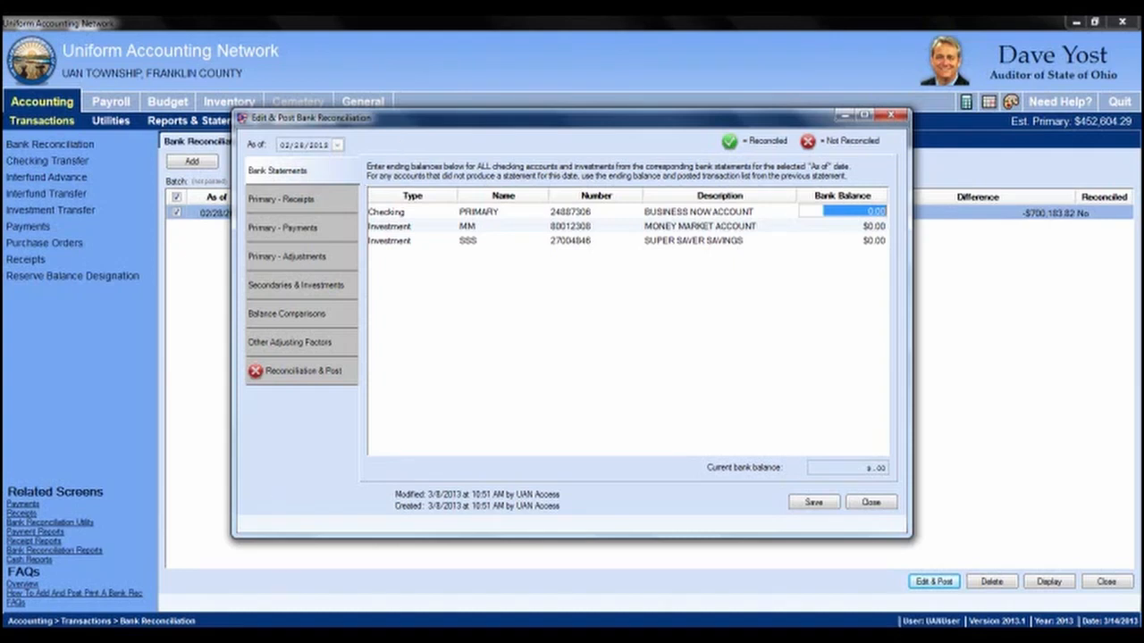
Step: Bring up the checking bank statement PDF to read its ending balance
{"action": "left_click", "coordinate": [286, 636]}
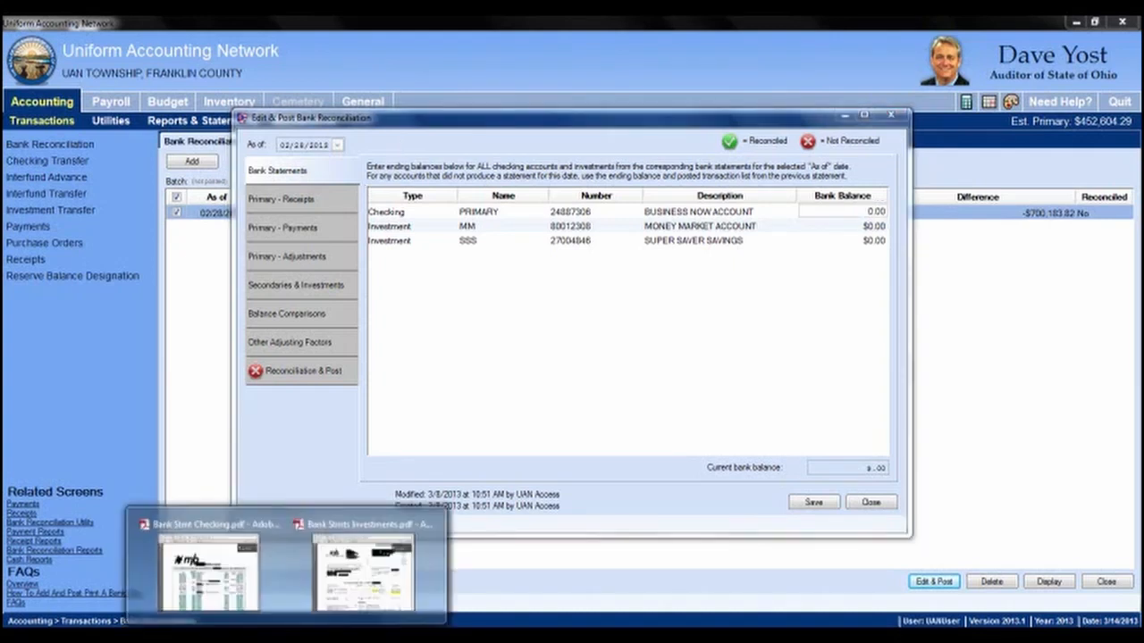
{"action": "left_click", "coordinate": [210, 572]}
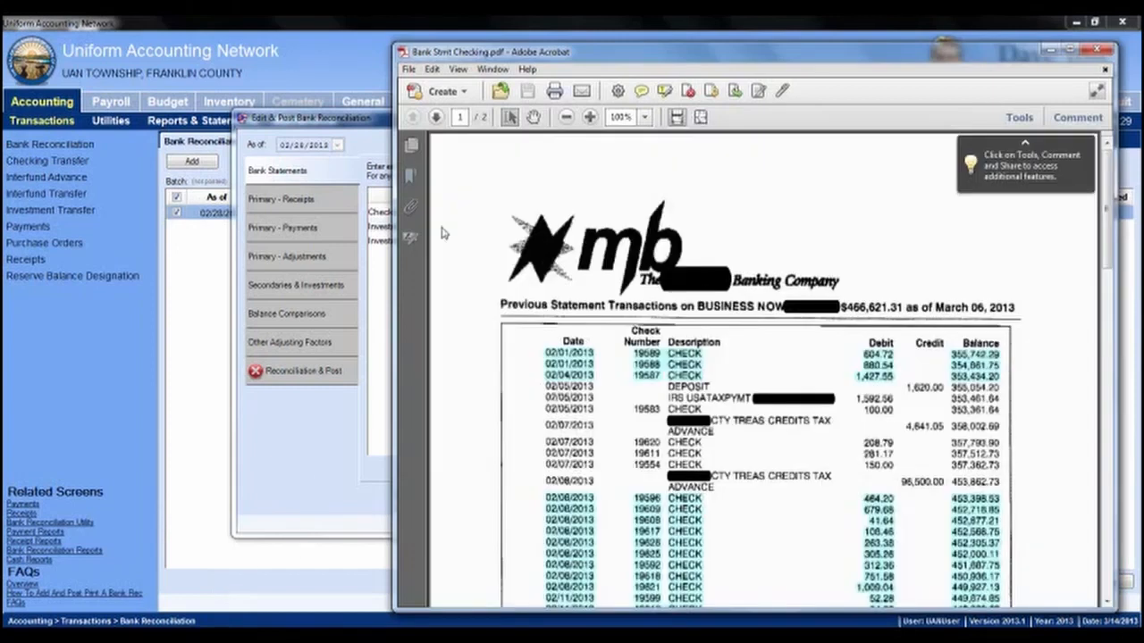
{"action": "left_click_drag", "start_coordinate": [657, 59], "coordinate": [646, 54]}
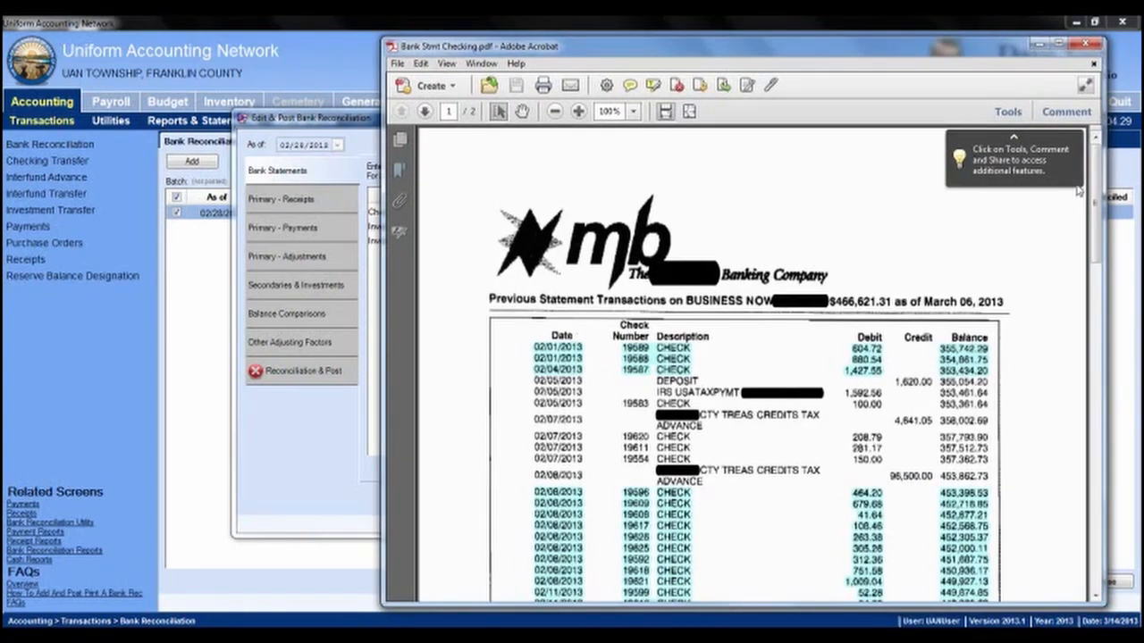
{"action": "left_click_drag", "start_coordinate": [1097, 171], "coordinate": [1095, 419]}
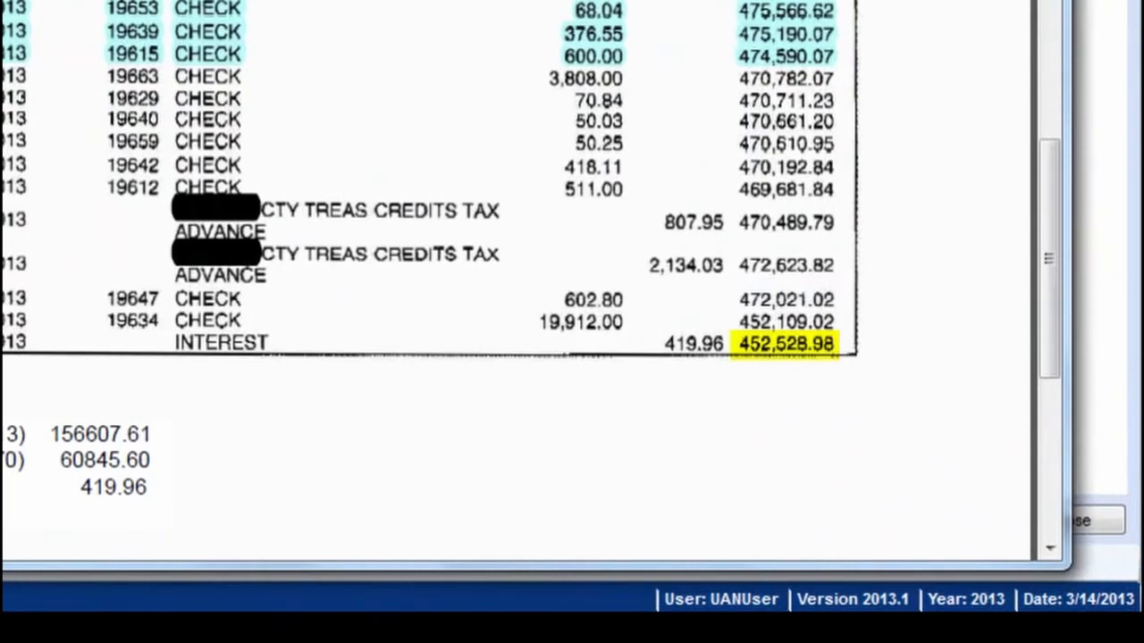
Step: Enter 452,528.98 as the Checking account's bank balance
{"action": "key", "text": "alt+Tab"}
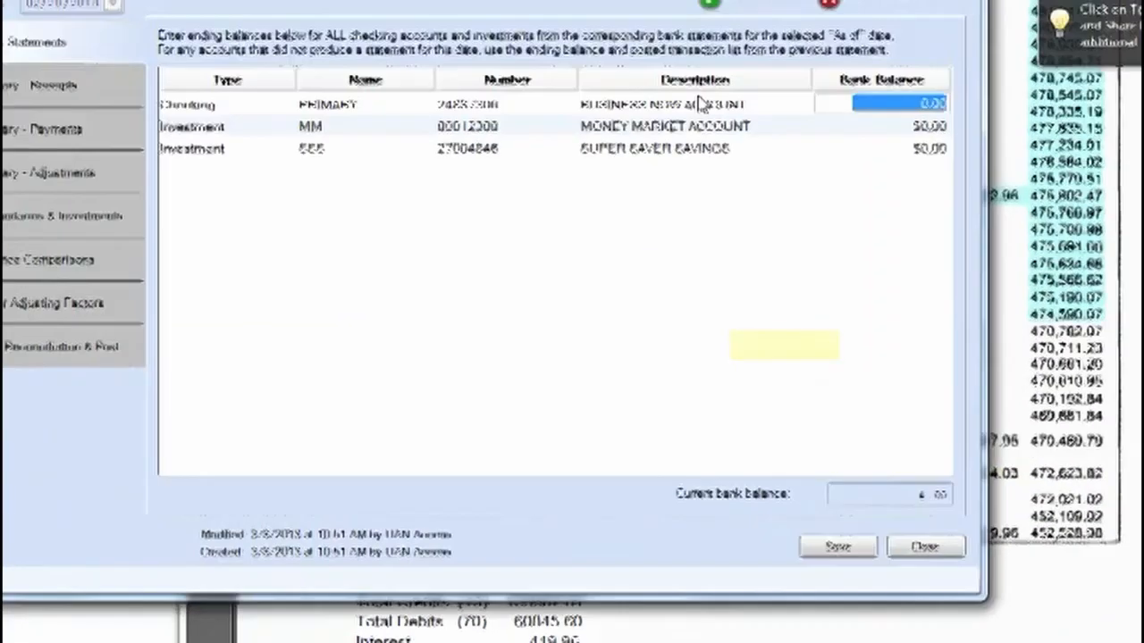
{"action": "type", "text": "452.5"}
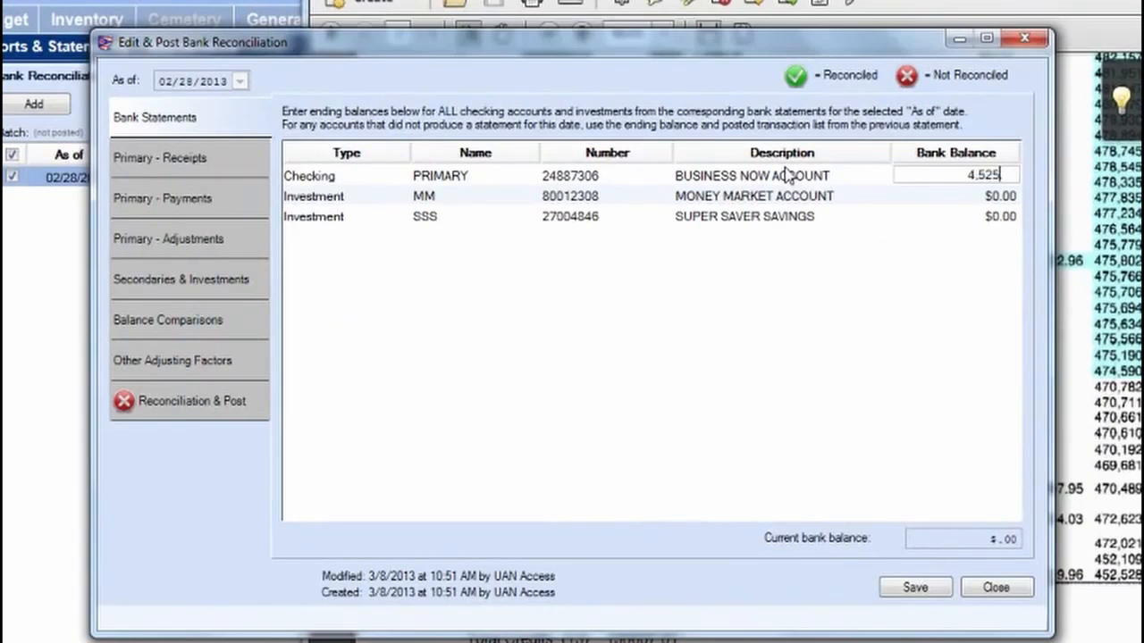
{"action": "type", "text": "2898"}
{"action": "key", "text": "Tab"}
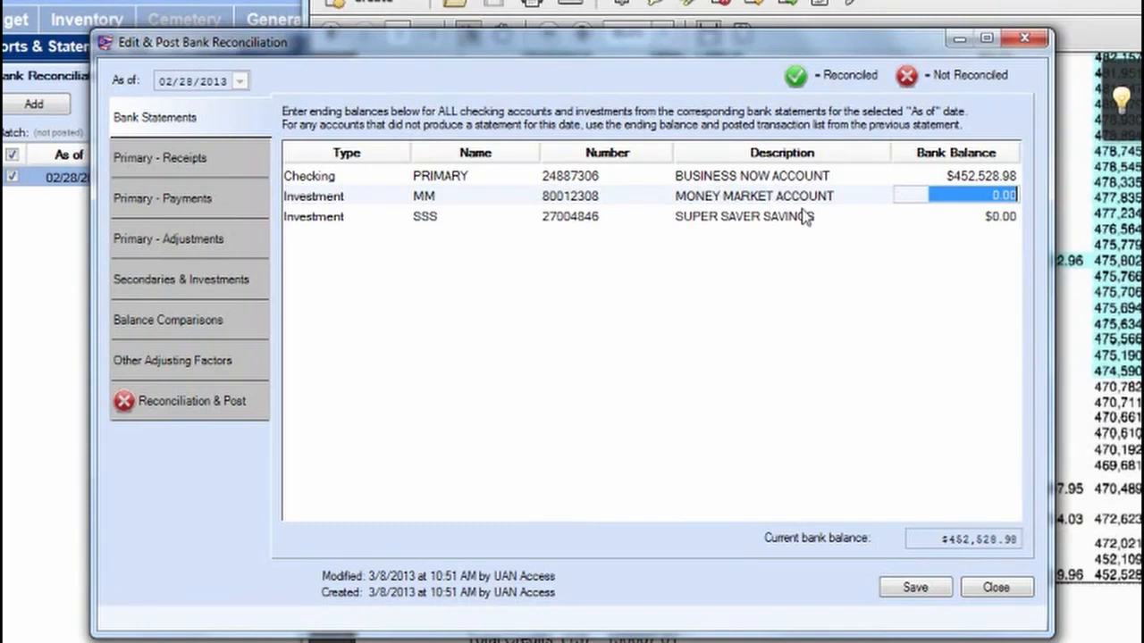
{"action": "left_click", "coordinate": [170, 642]}
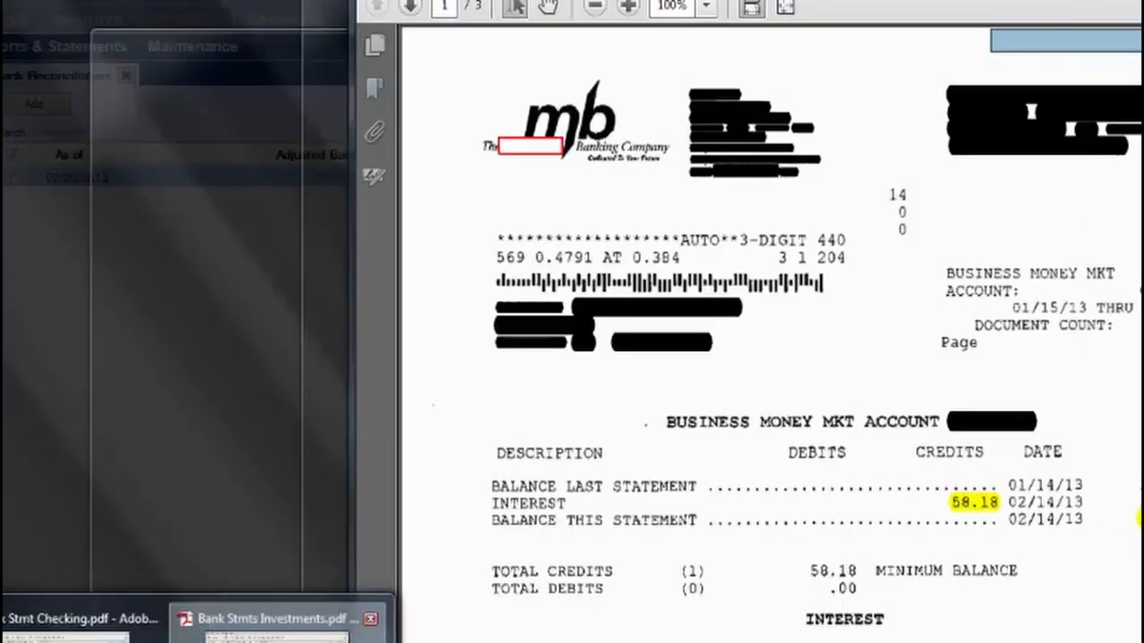
Step: From the investments statement, enter 195,762.19 as the money market bank balance
{"action": "left_click", "coordinate": [283, 633]}
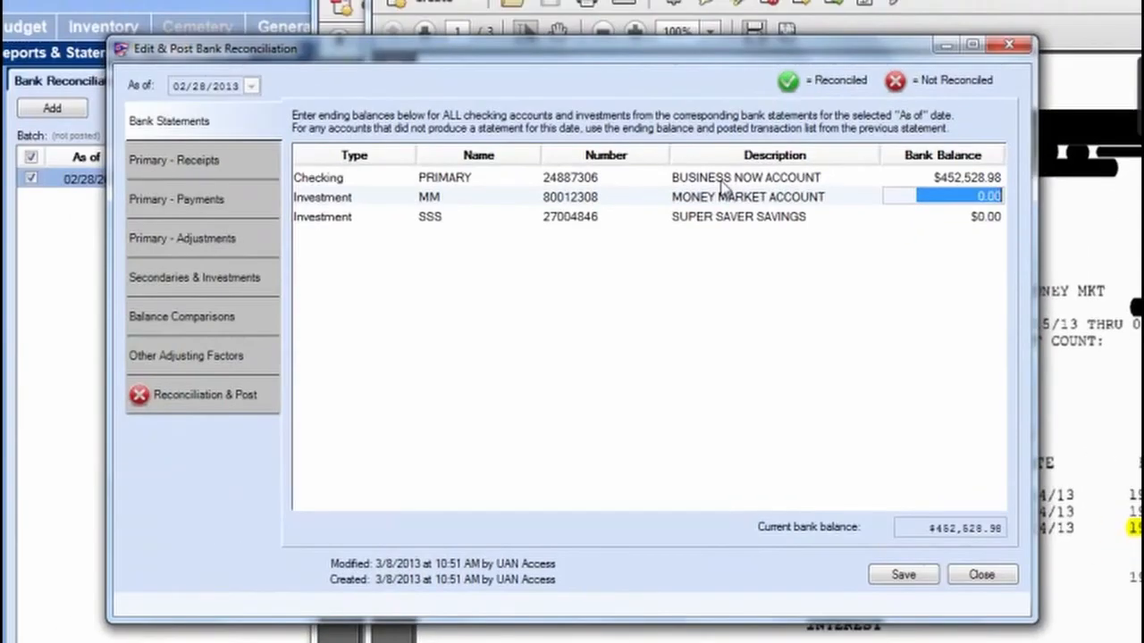
{"action": "type", "text": "195,762.19"}
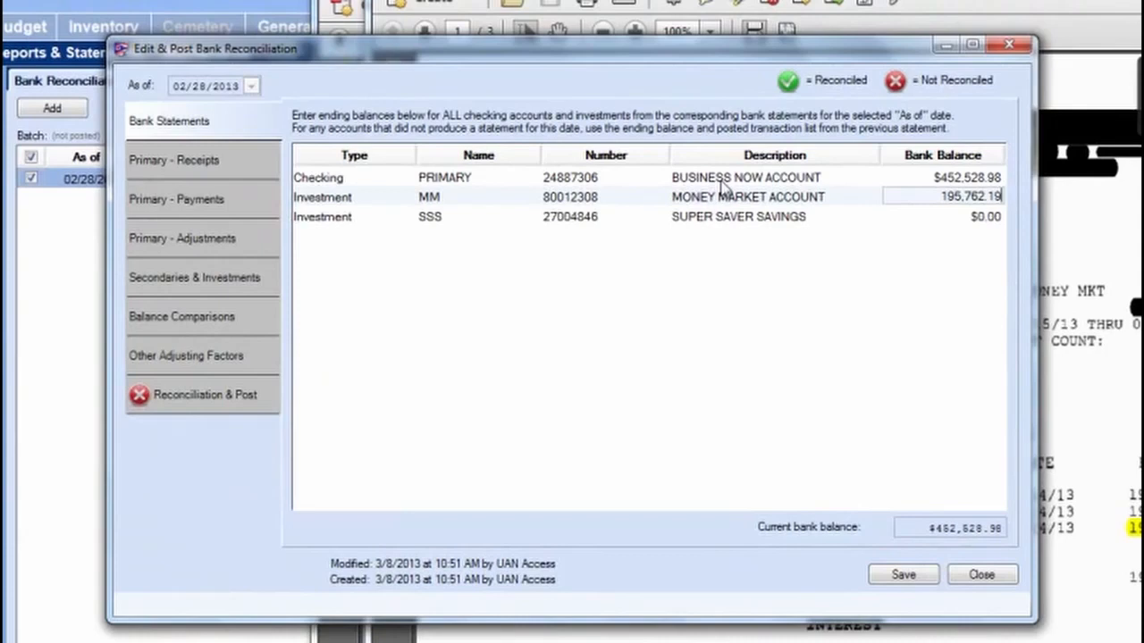
{"action": "key", "text": "Tab"}
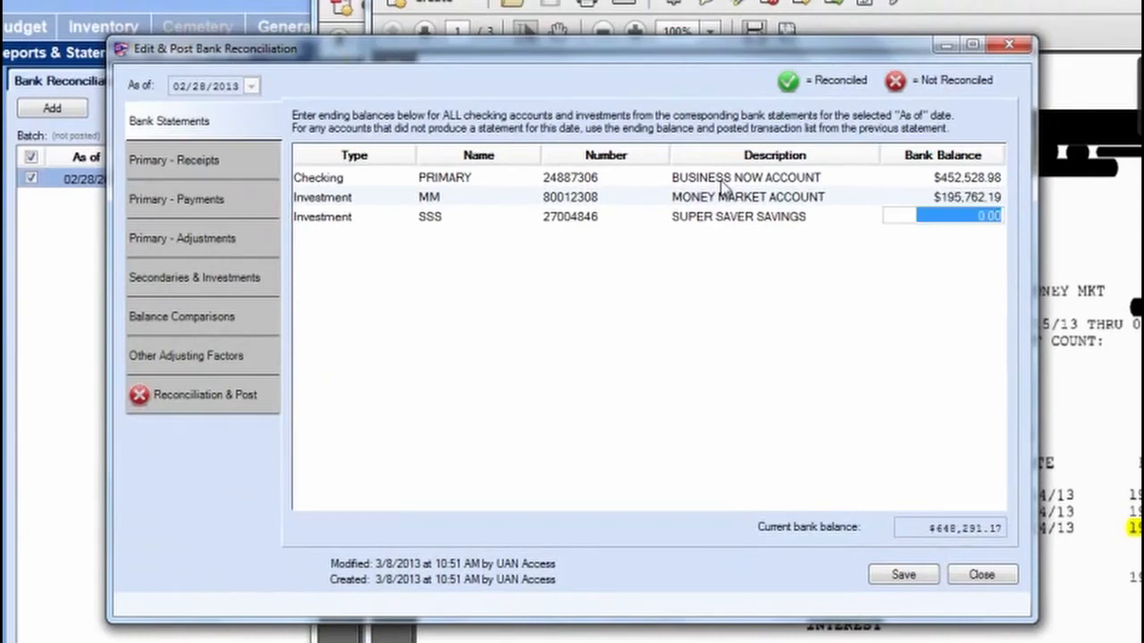
Step: Enter 130,322.01 as the Super Saver Savings bank balance
{"action": "left_click", "coordinate": [1081, 31]}
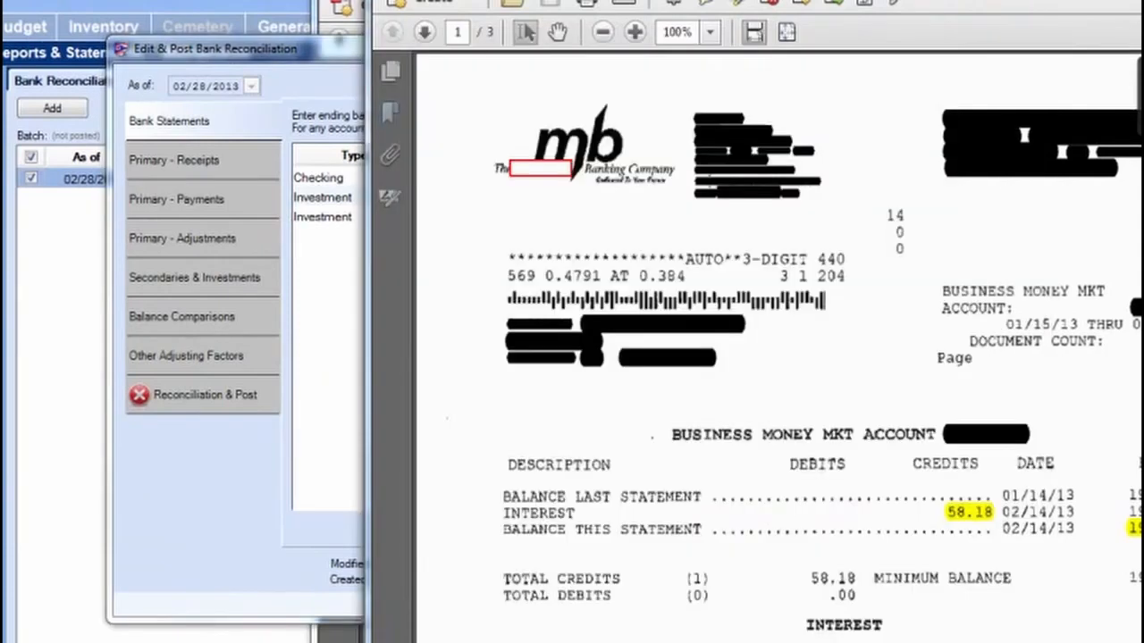
{"action": "left_click_drag", "start_coordinate": [1135, 90], "coordinate": [1137, 304]}
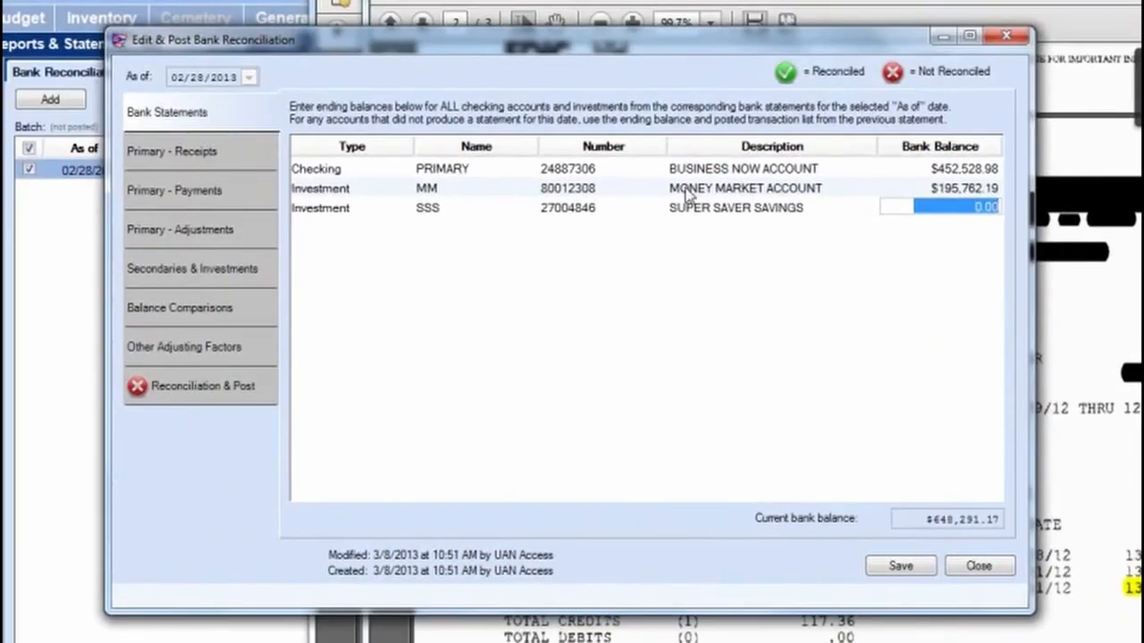
{"action": "type", "text": "130,322."}
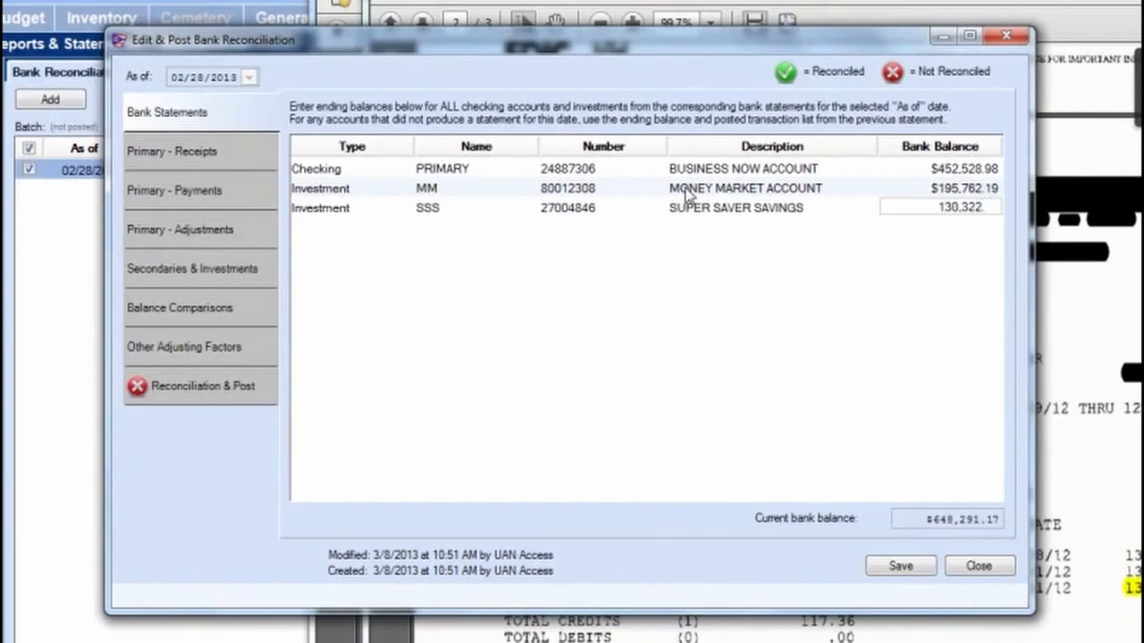
{"action": "type", "text": "01"}
{"action": "key", "text": "alt+Tab"}
{"action": "key", "text": "alt+Tab"}
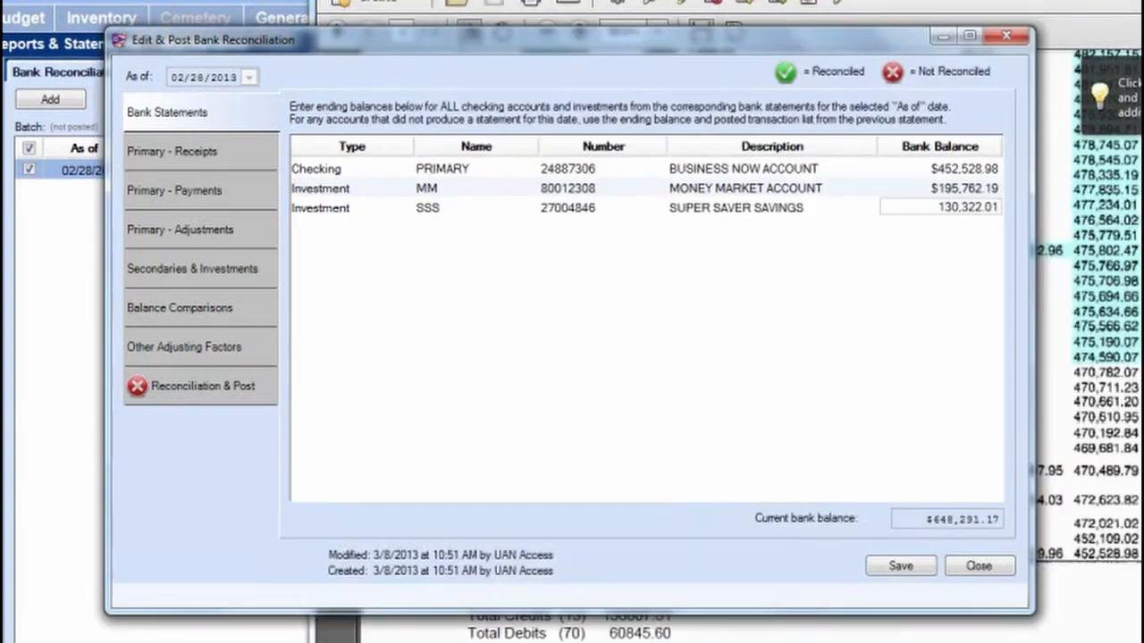
{"action": "left_click", "coordinate": [323, 50]}
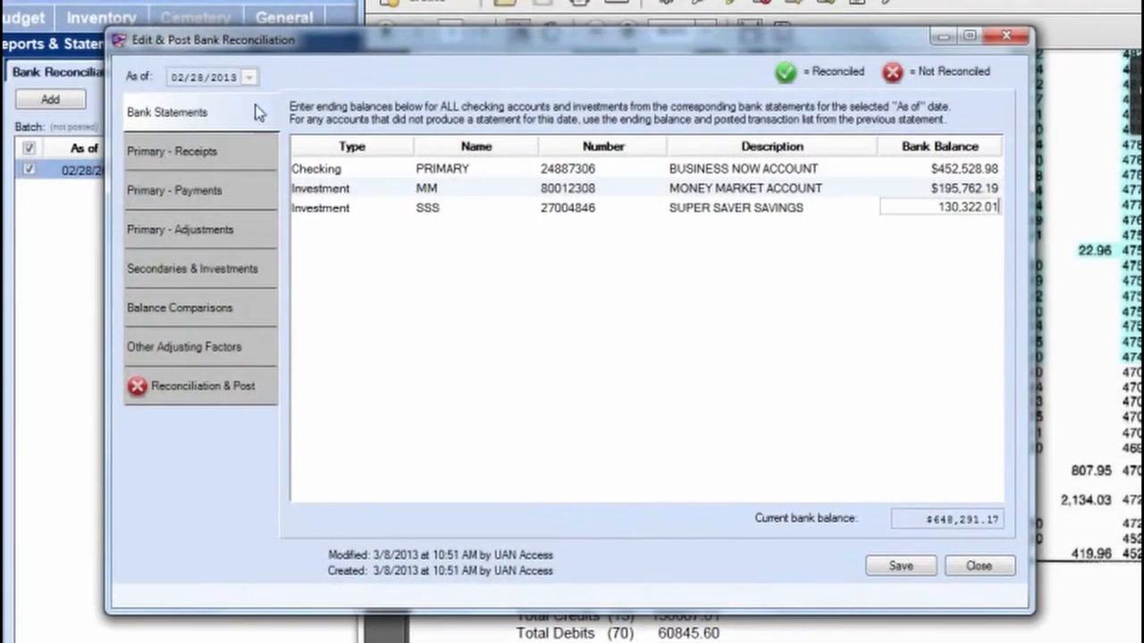
Step: Open Primary - Receipts and resize the reconciliation window beside the statement
{"action": "left_click", "coordinate": [190, 154]}
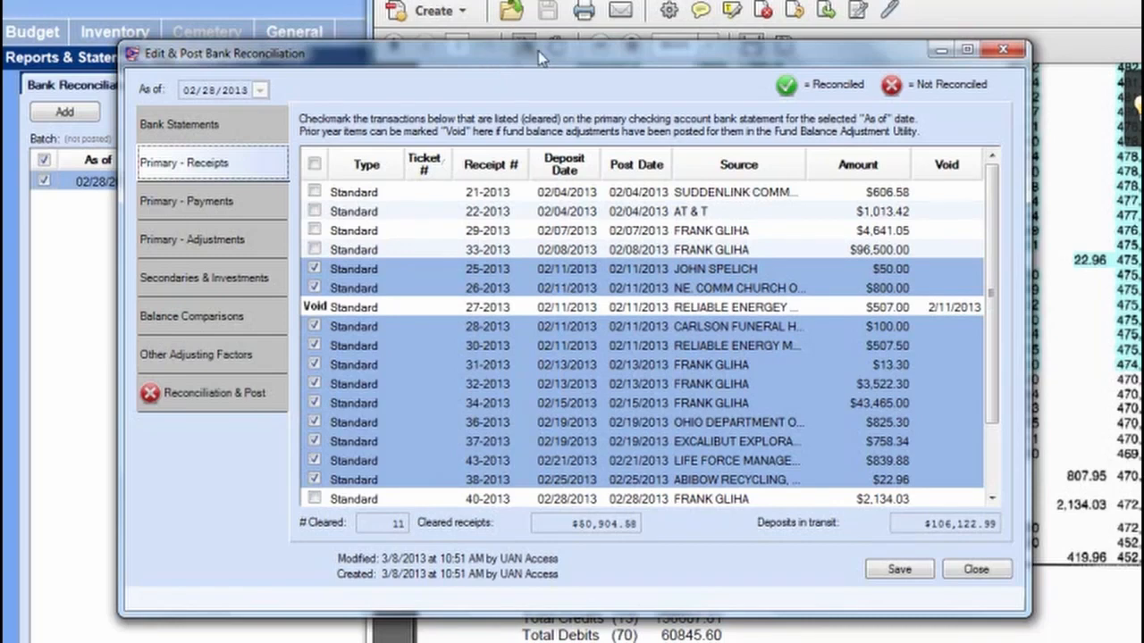
{"action": "left_click_drag", "start_coordinate": [527, 57], "coordinate": [228, 0]}
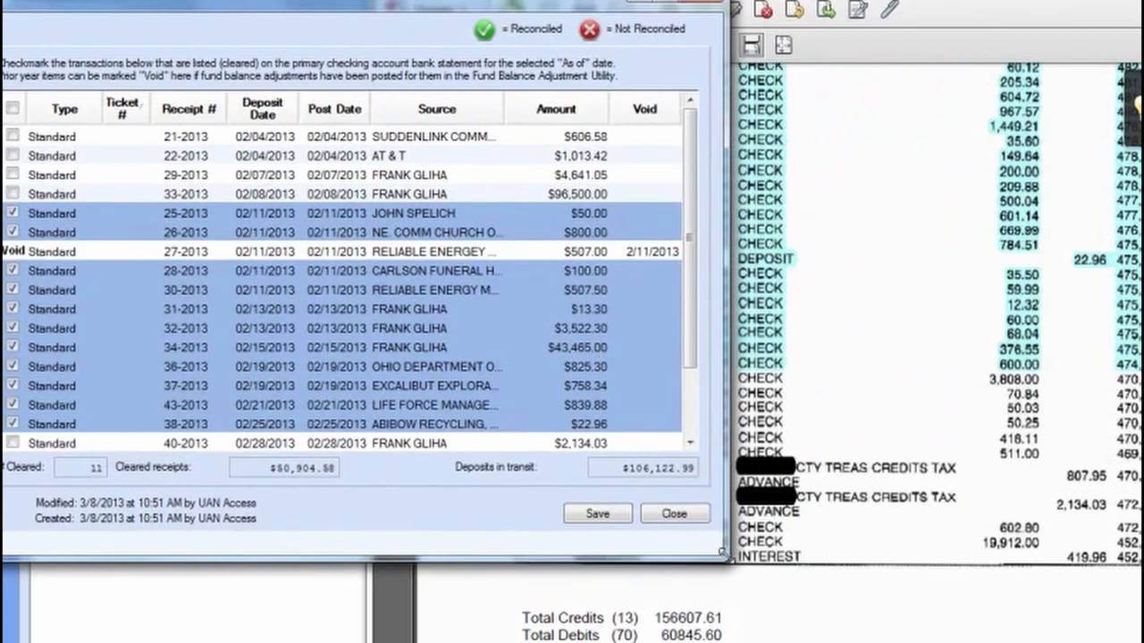
{"action": "left_click_drag", "start_coordinate": [723, 552], "coordinate": [668, 640]}
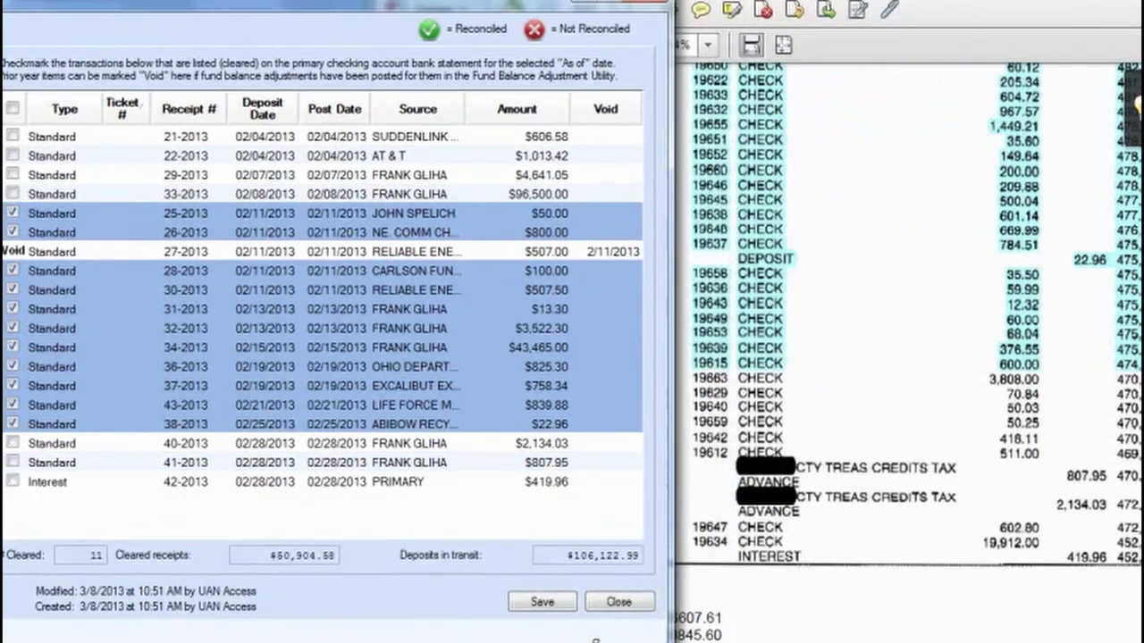
{"action": "left_click_drag", "start_coordinate": [594, 640], "coordinate": [594, 642]}
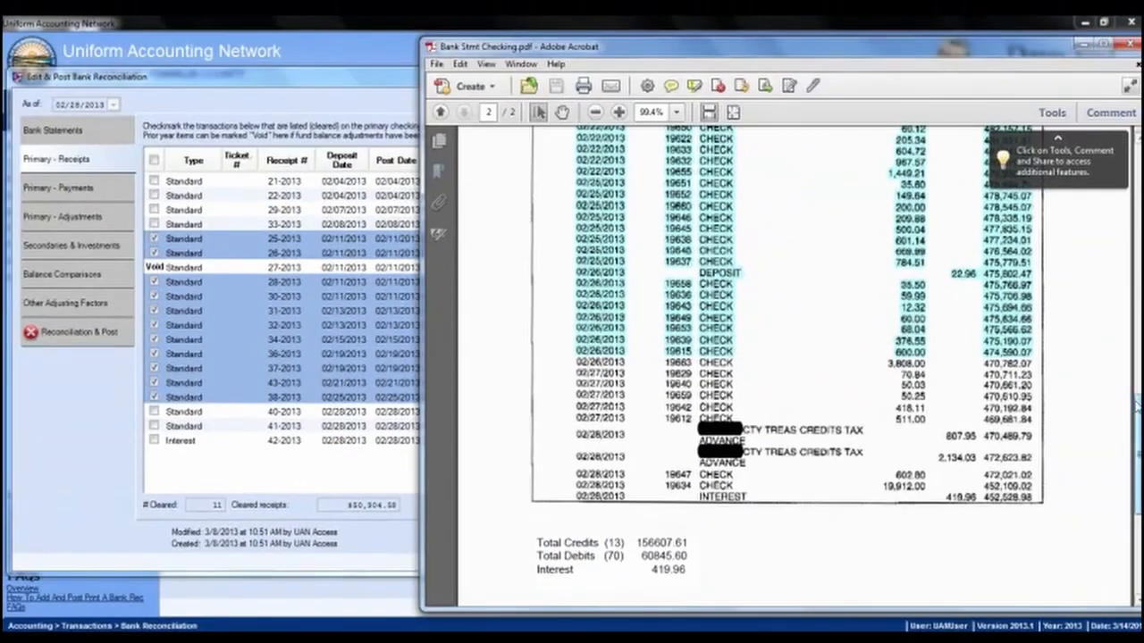
{"action": "scroll", "coordinate": [867, 318], "scroll_direction": "up", "scroll_amount": 15}
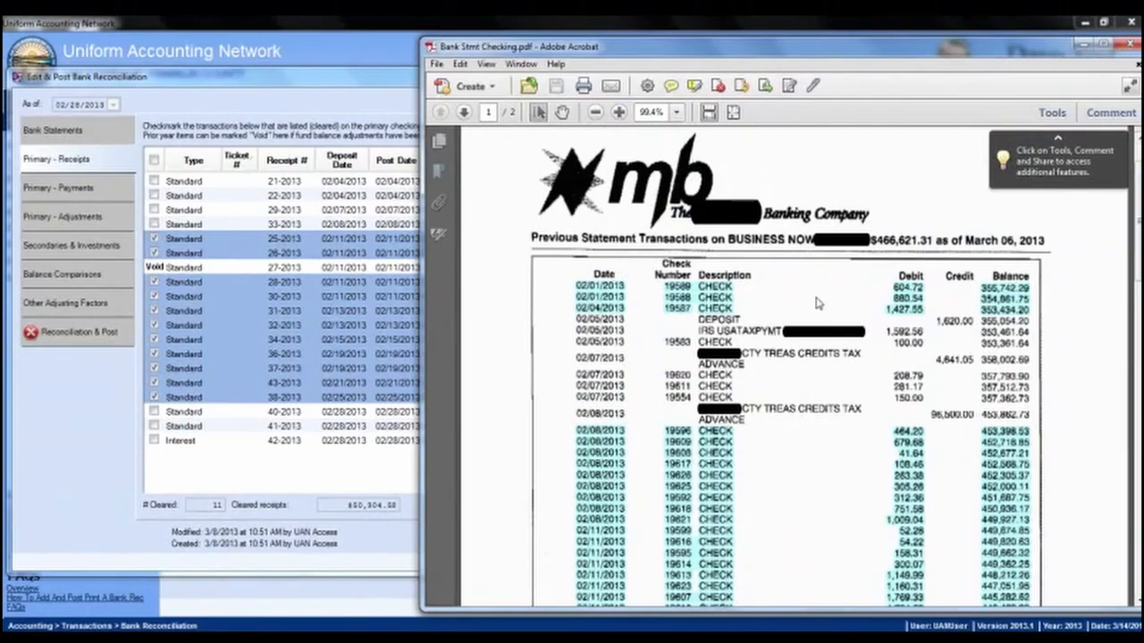
Step: Highlight the 02/05/2013 deposit on the checking bank statement
{"action": "left_click", "coordinate": [271, 109]}
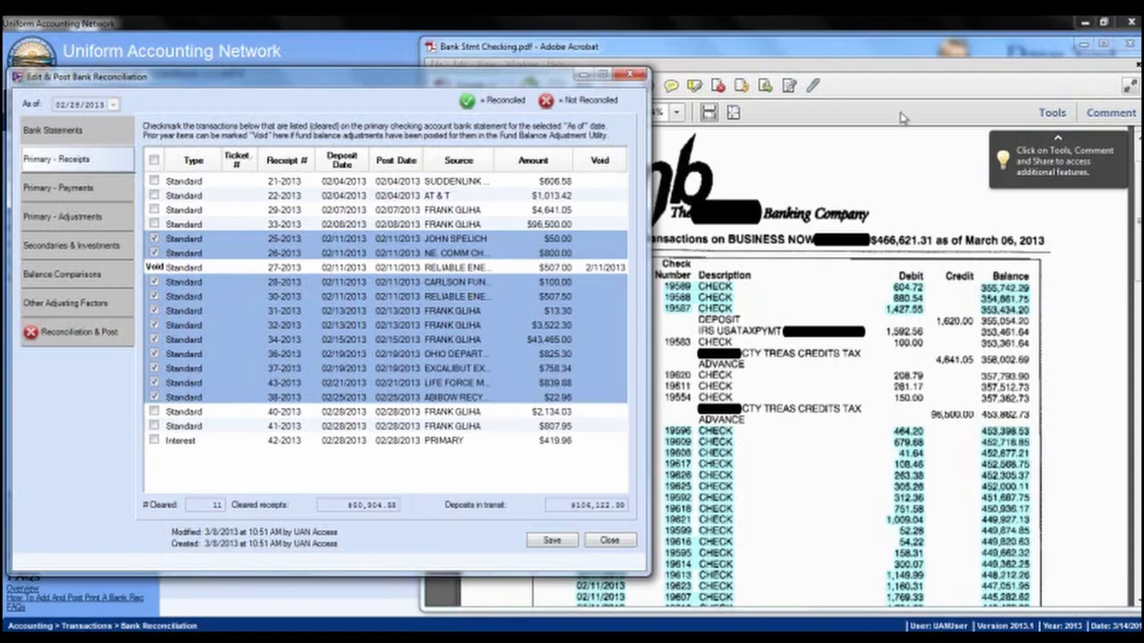
{"action": "left_click", "coordinate": [871, 90]}
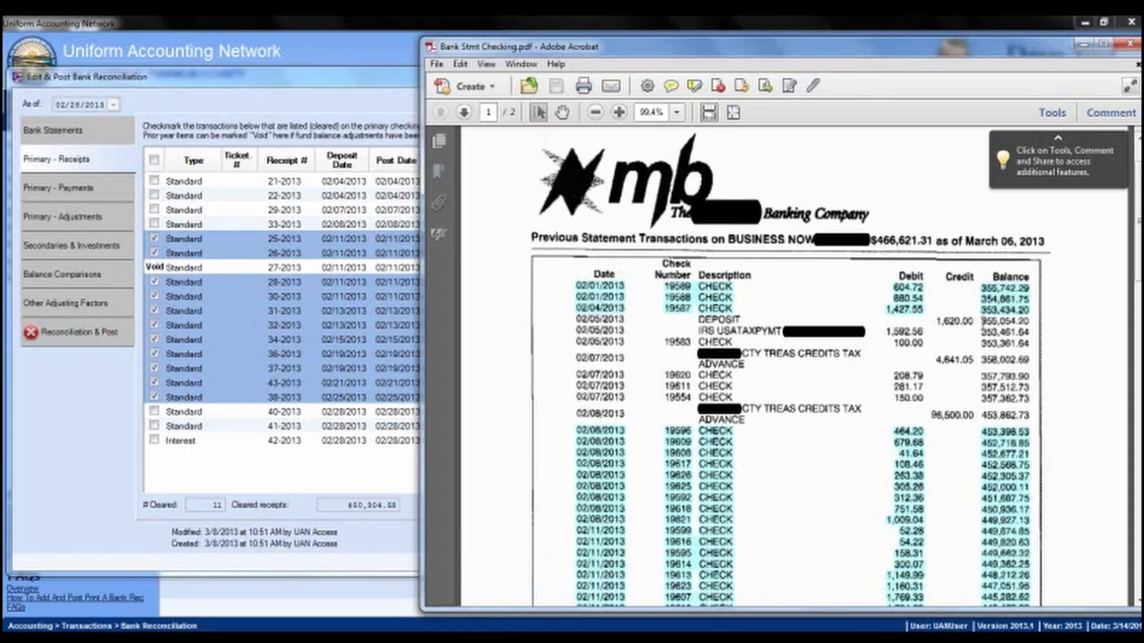
{"action": "left_click_drag", "start_coordinate": [983, 319], "coordinate": [650, 327]}
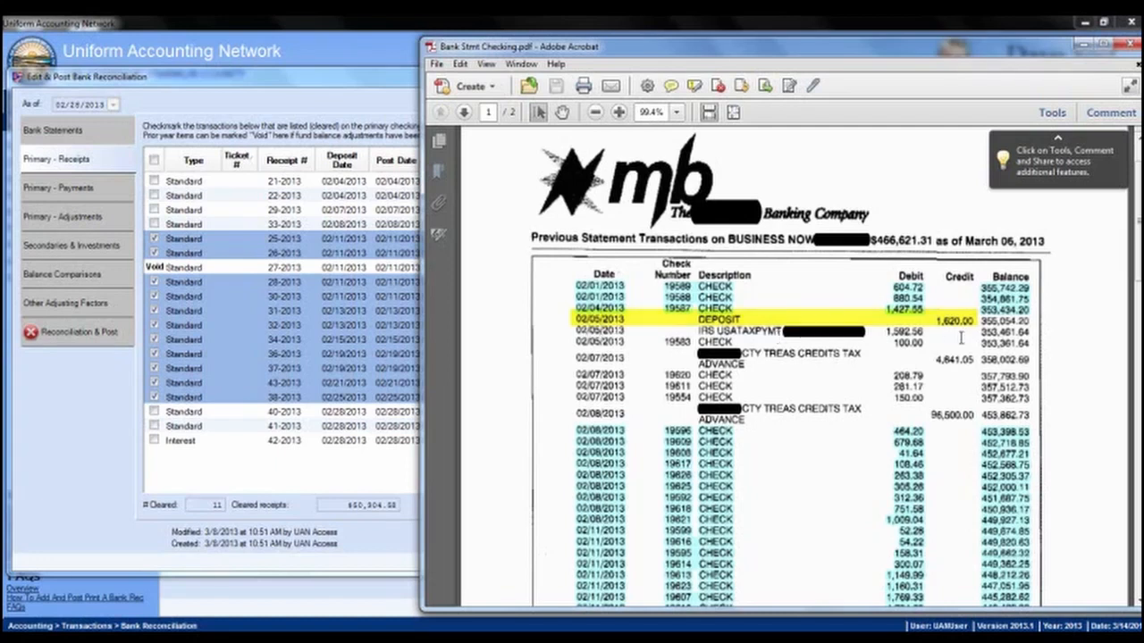
Step: Mark receipts 21-2013, 22-2013, 29-2013 ($4,641.05) and 33-2013 ($96,500.00) as cleared
{"action": "left_click", "coordinate": [317, 82]}
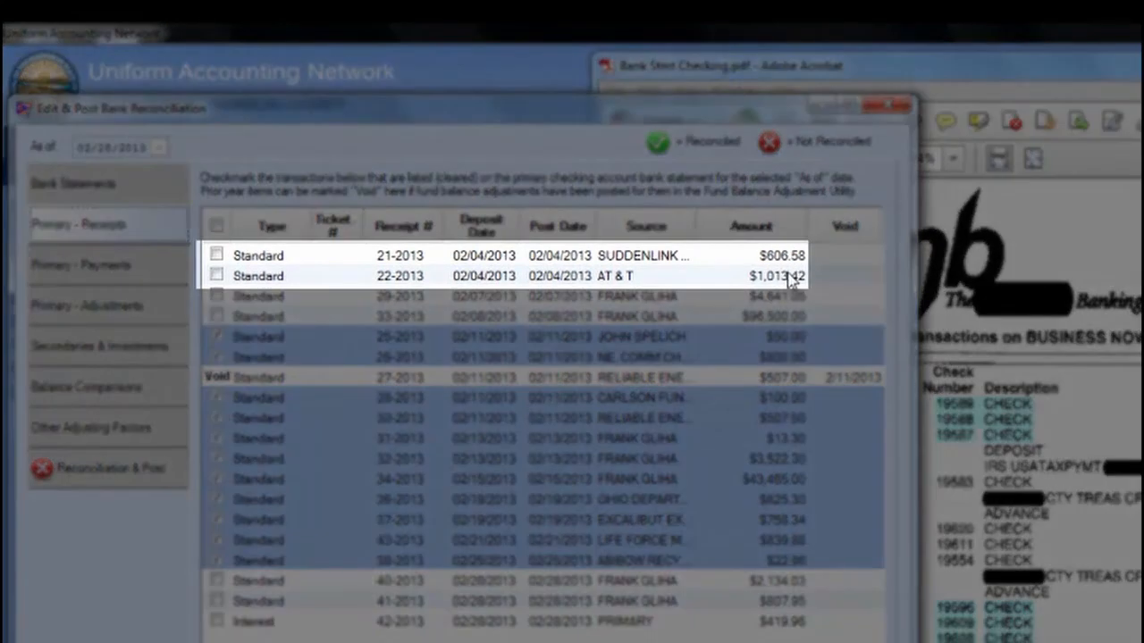
{"action": "left_click", "coordinate": [216, 255]}
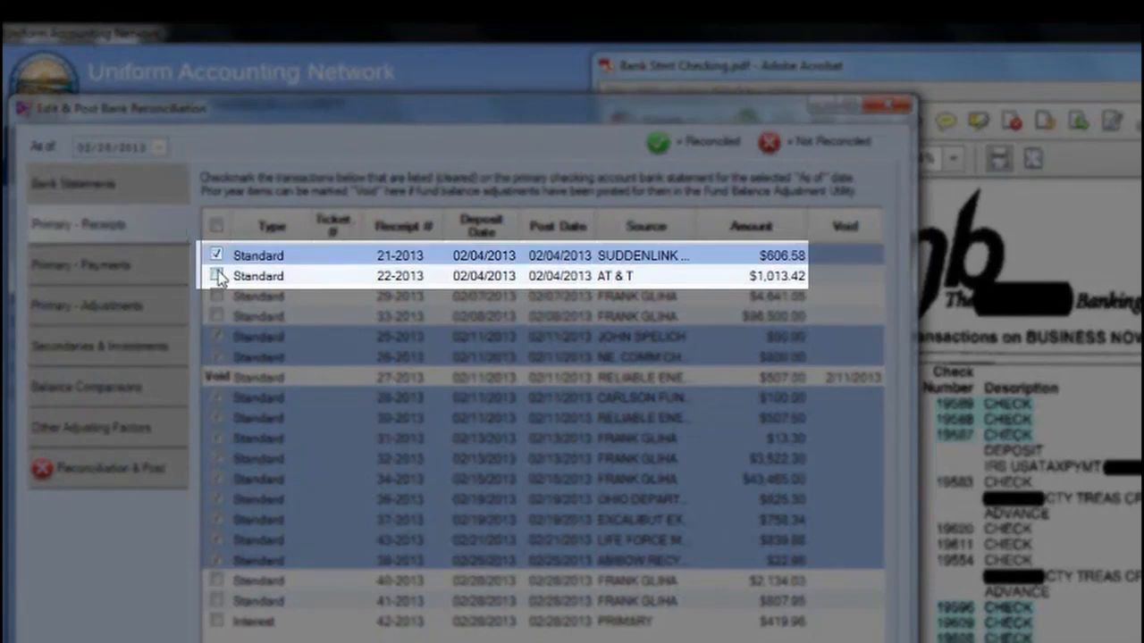
{"action": "left_click", "coordinate": [216, 276]}
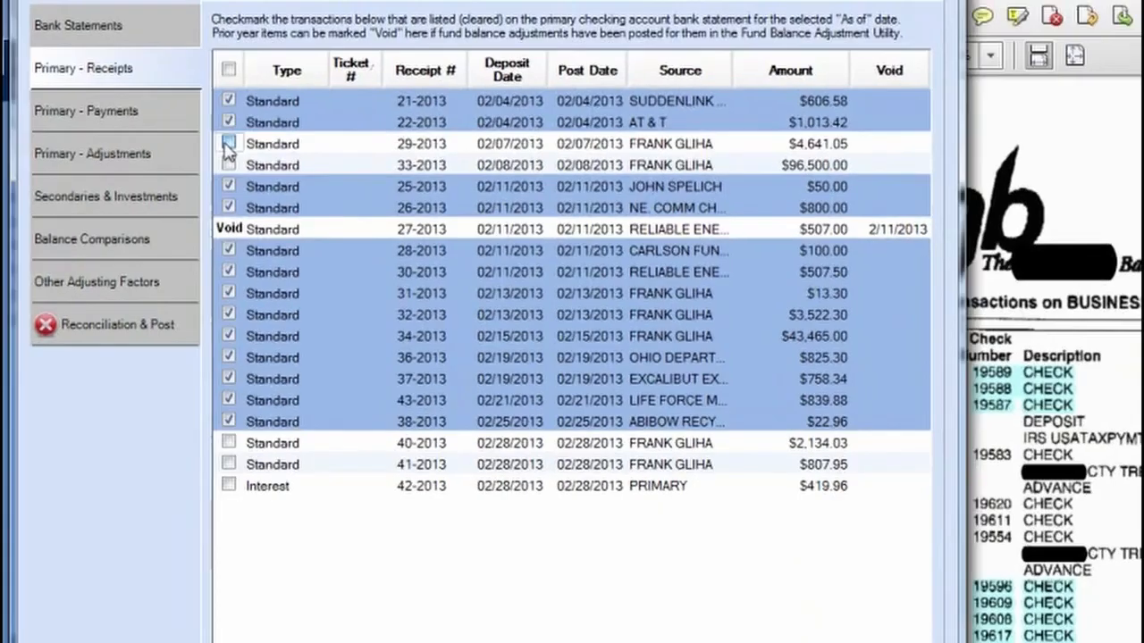
{"action": "left_click", "coordinate": [228, 145]}
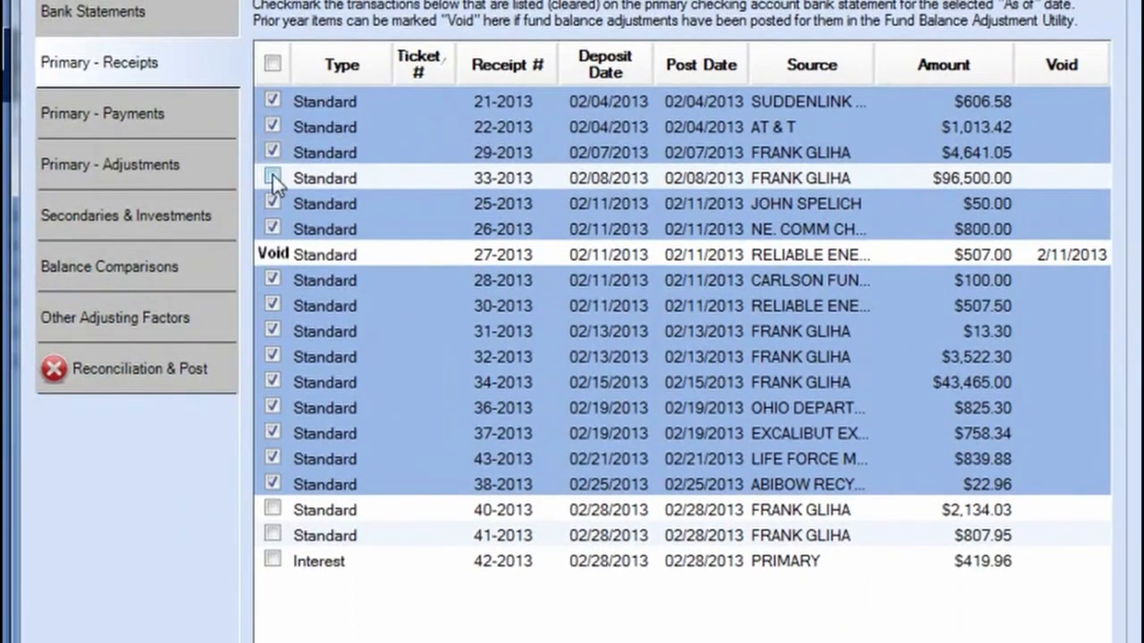
{"action": "left_click", "coordinate": [273, 176]}
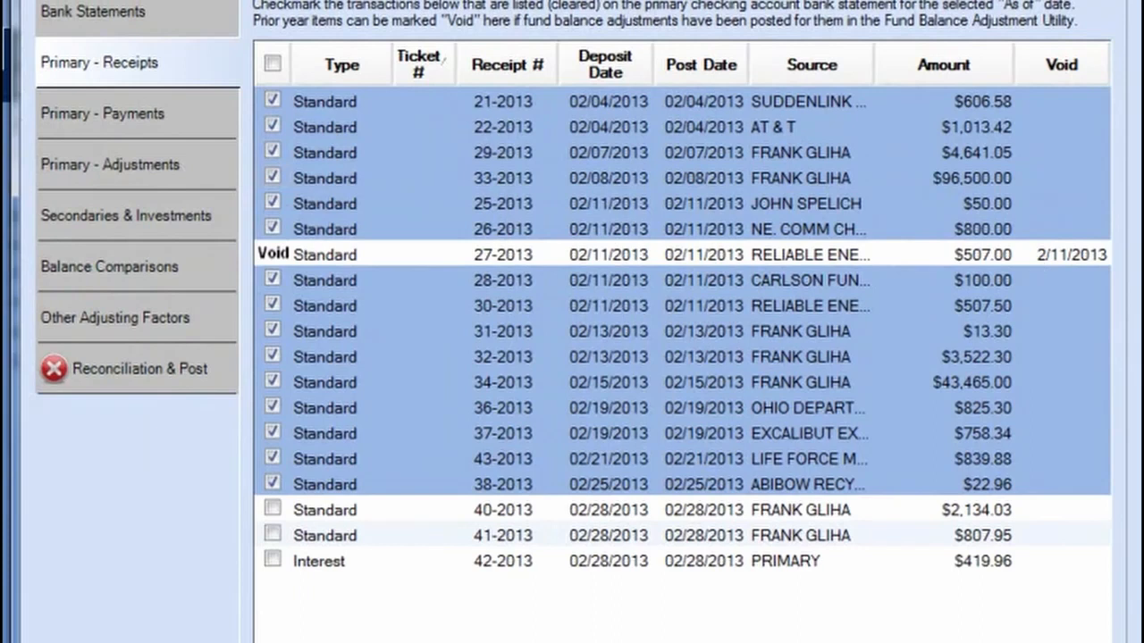
Step: Mark receipts 41-2013 ($807.95), 40-2013 ($2,134.03) and interest 42-2013 as cleared
{"action": "left_click", "coordinate": [1142, 223]}
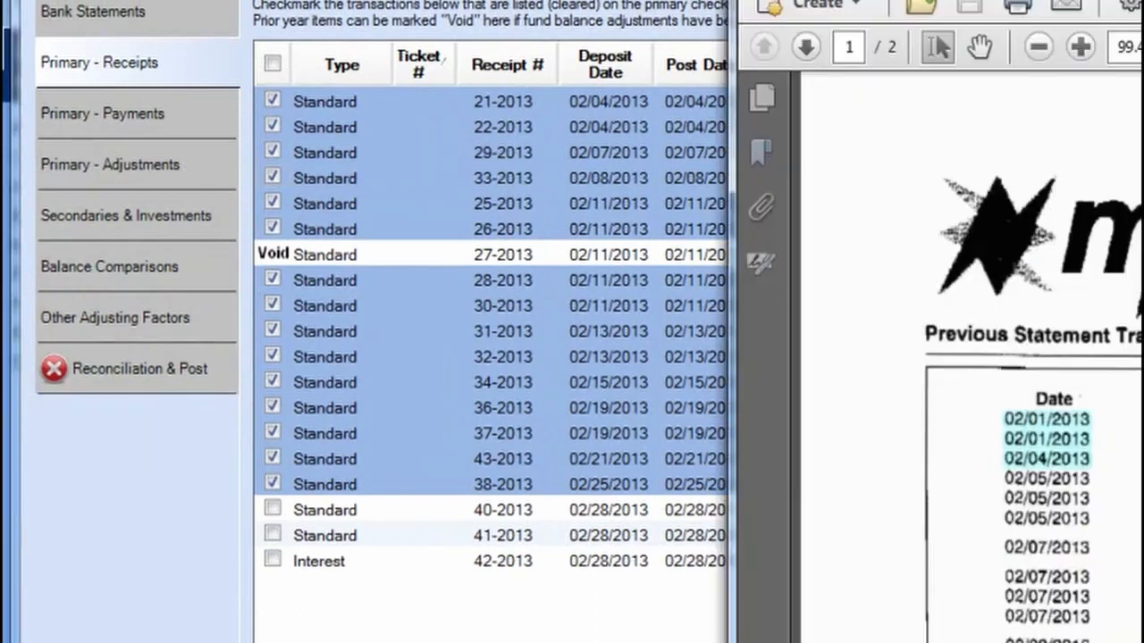
{"action": "scroll", "coordinate": [1033, 358], "scroll_direction": "down", "scroll_amount": 3}
{"action": "scroll", "coordinate": [1033, 358], "scroll_direction": "down", "scroll_amount": 15}
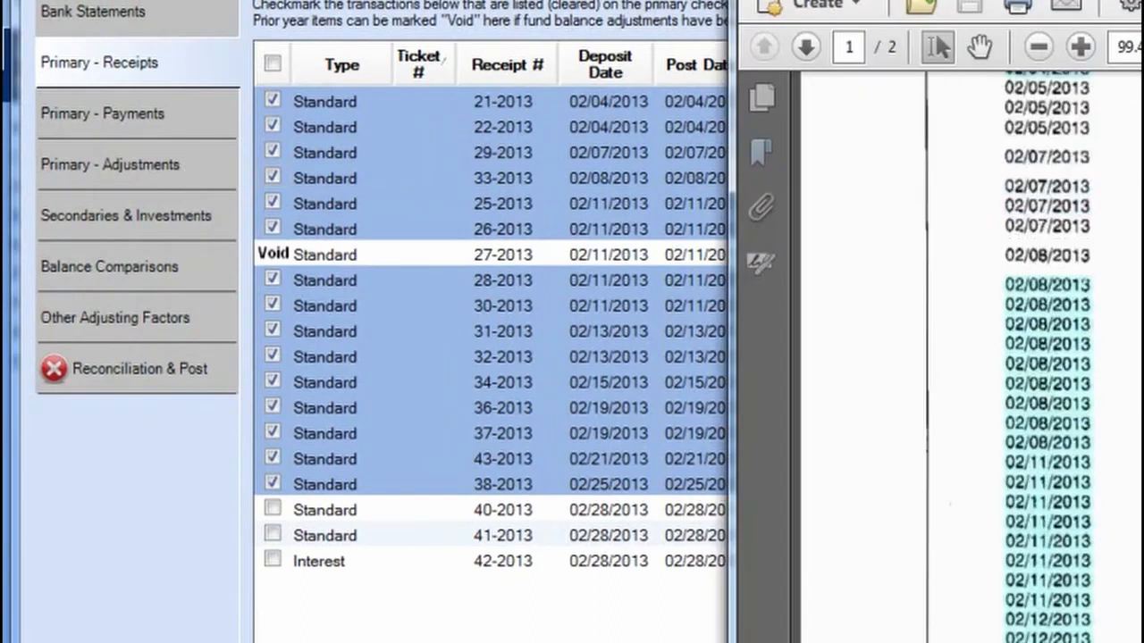
{"action": "scroll", "coordinate": [1033, 357], "scroll_direction": "down", "scroll_amount": 8}
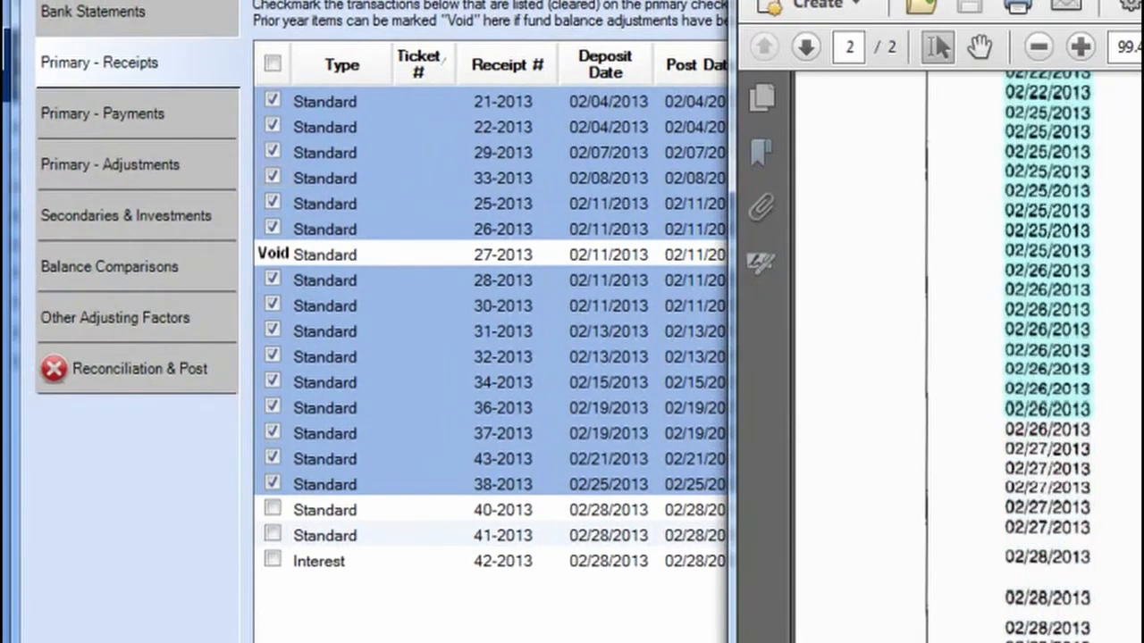
{"action": "scroll", "coordinate": [1033, 357], "scroll_direction": "up", "scroll_amount": 5}
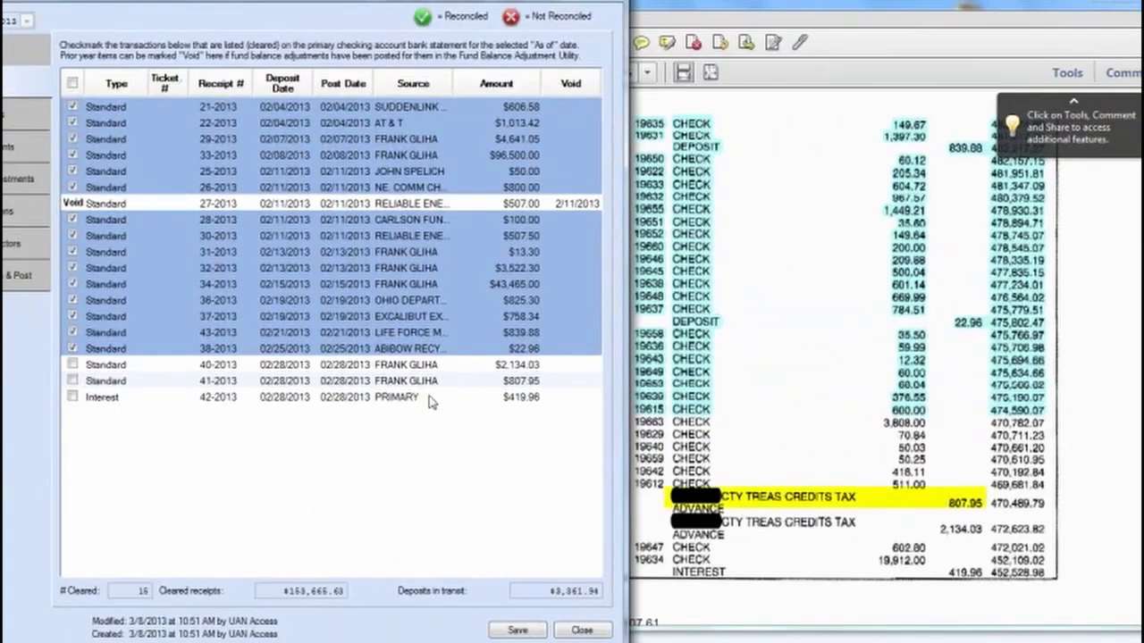
{"action": "left_click", "coordinate": [72, 381]}
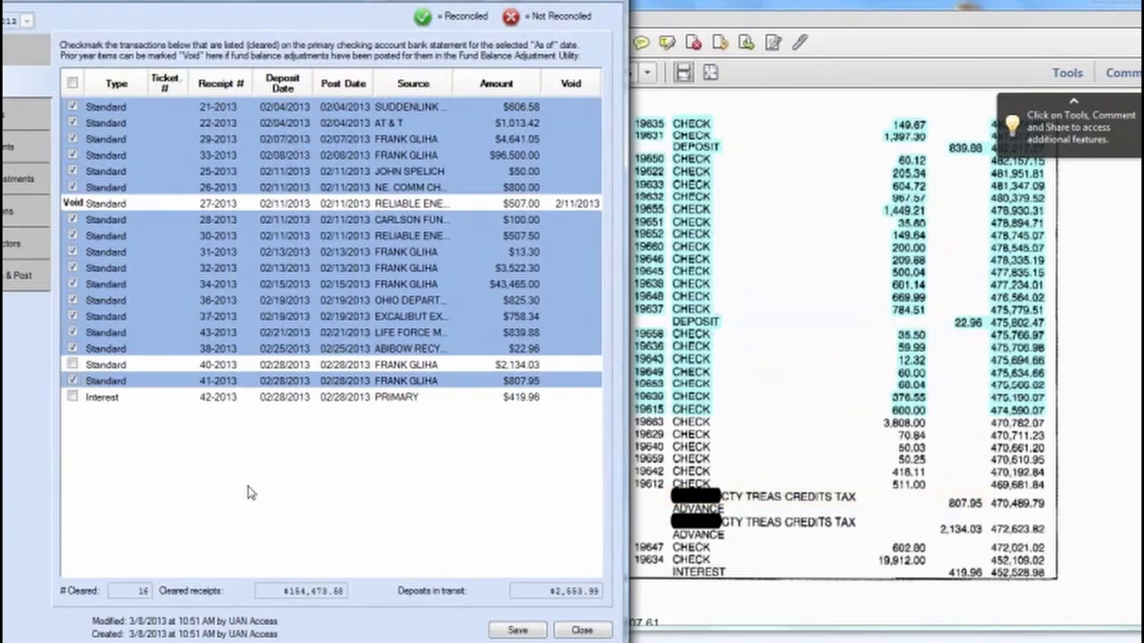
{"action": "left_click", "coordinate": [73, 364]}
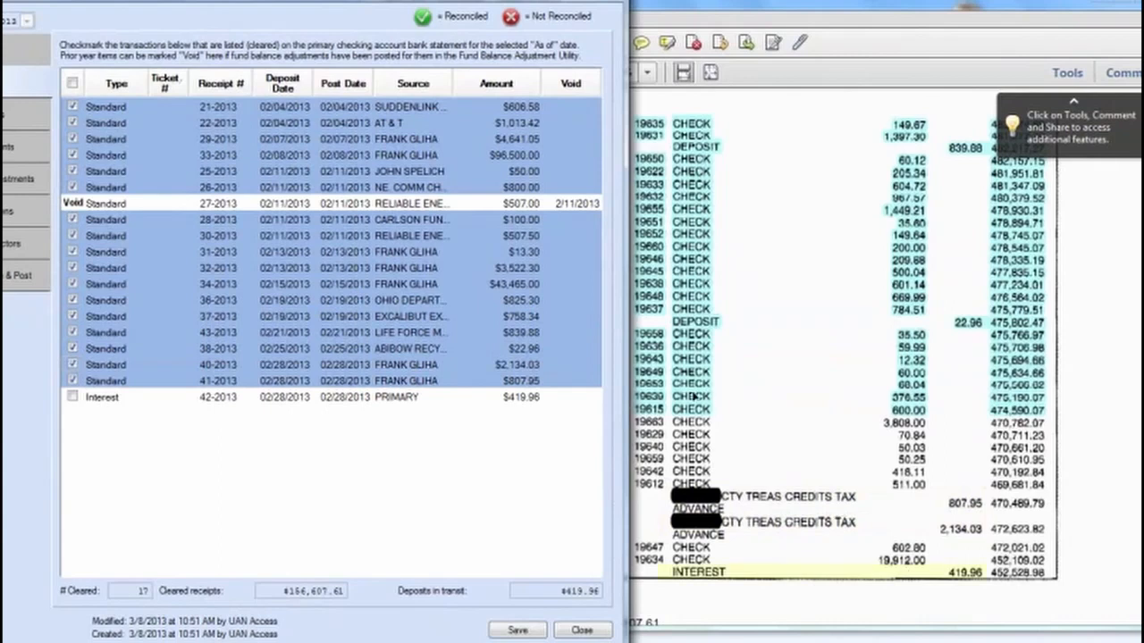
{"action": "left_click", "coordinate": [72, 398]}
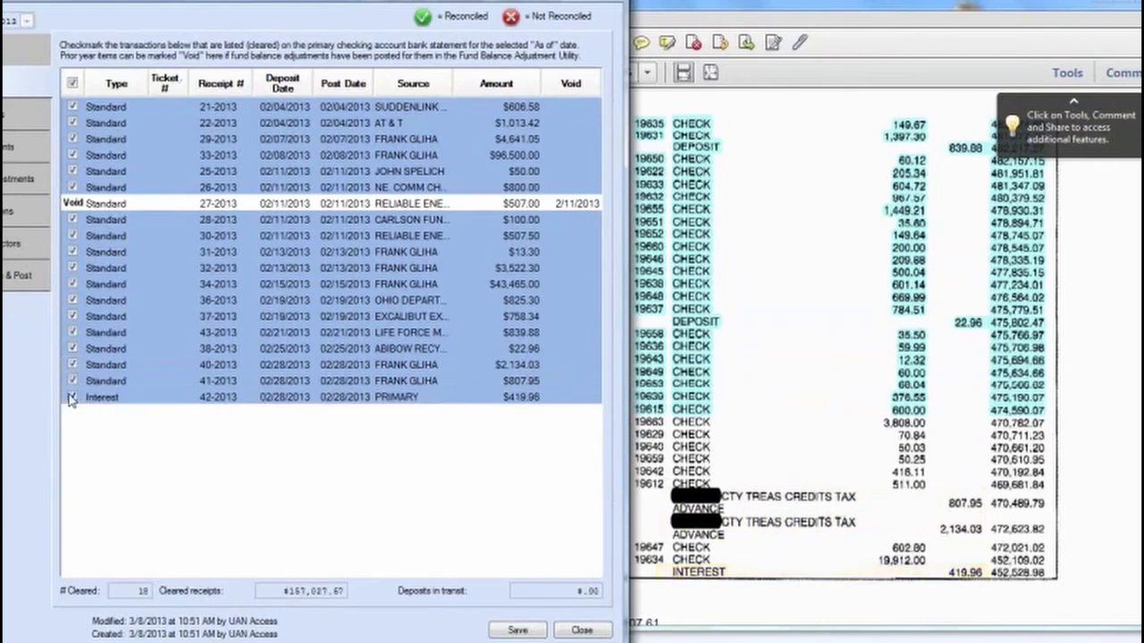
{"action": "left_click", "coordinate": [825, 330]}
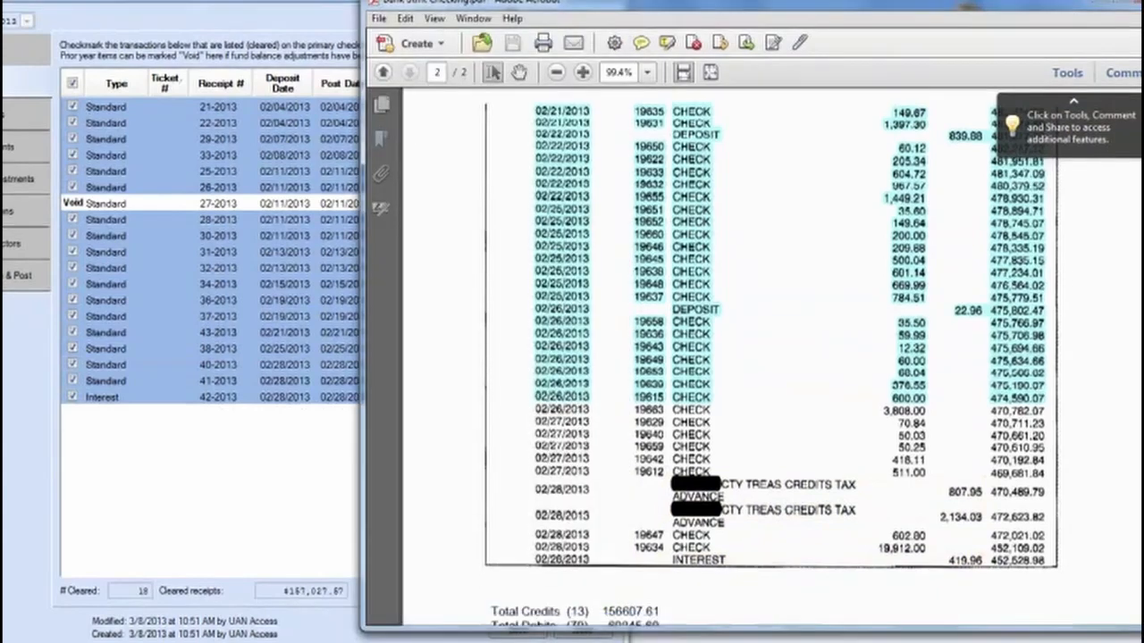
Step: Add 156607.61 and 419.96 in Calculator to get 157027.57
{"action": "scroll", "coordinate": [748, 449], "scroll_direction": "down", "scroll_amount": 5}
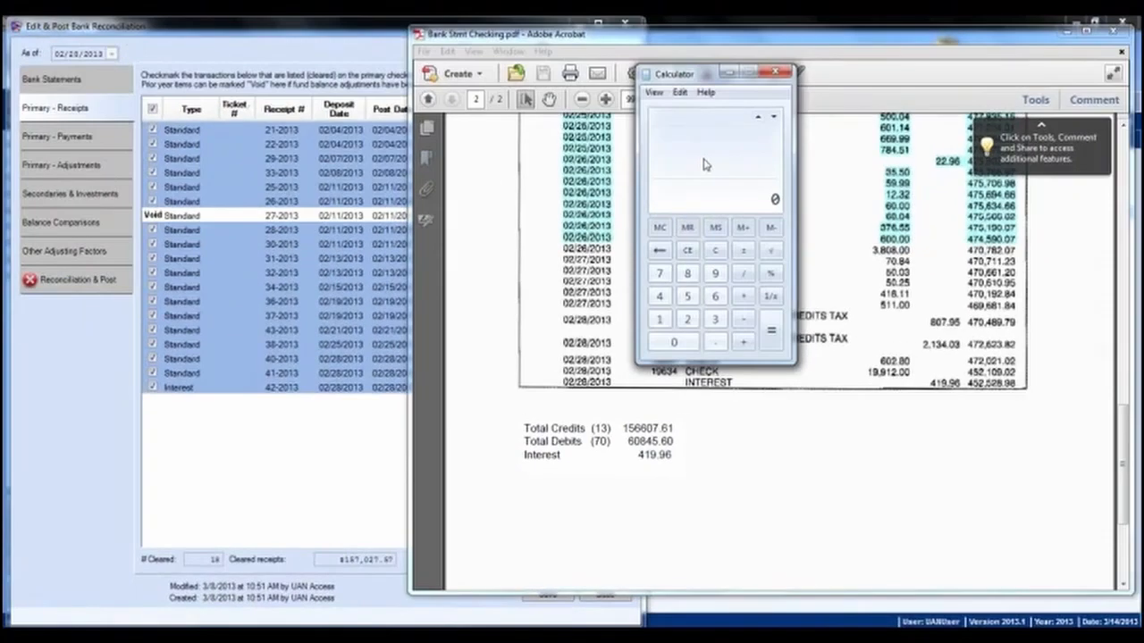
{"action": "type", "text": "156607.61"}
{"action": "key", "text": "plus"}
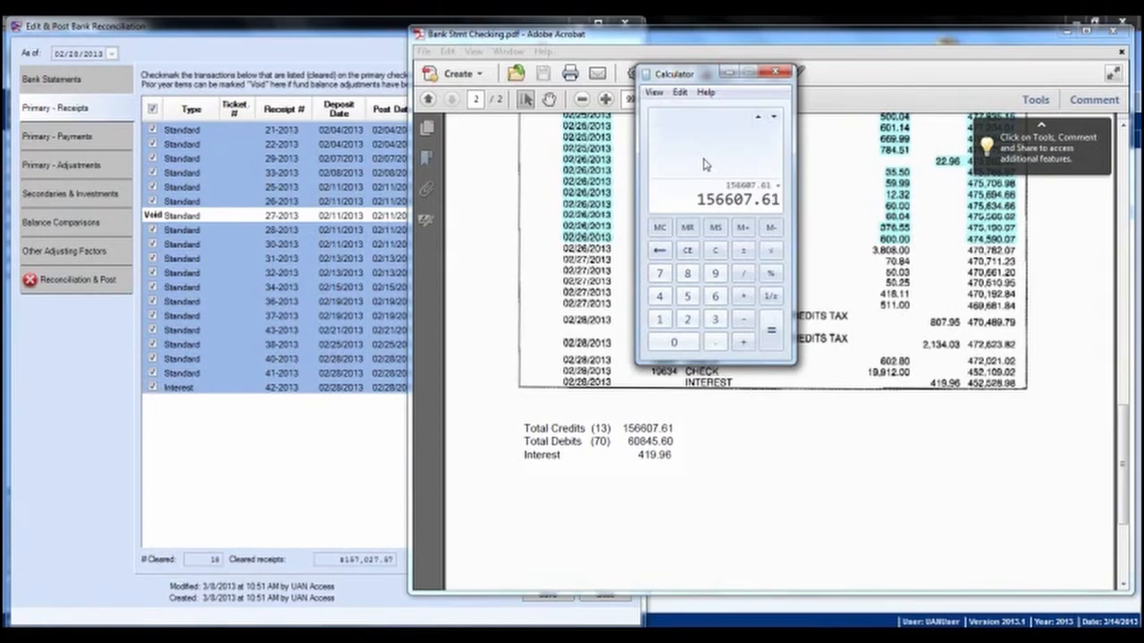
{"action": "type", "text": "419.96"}
{"action": "key", "text": "Return"}
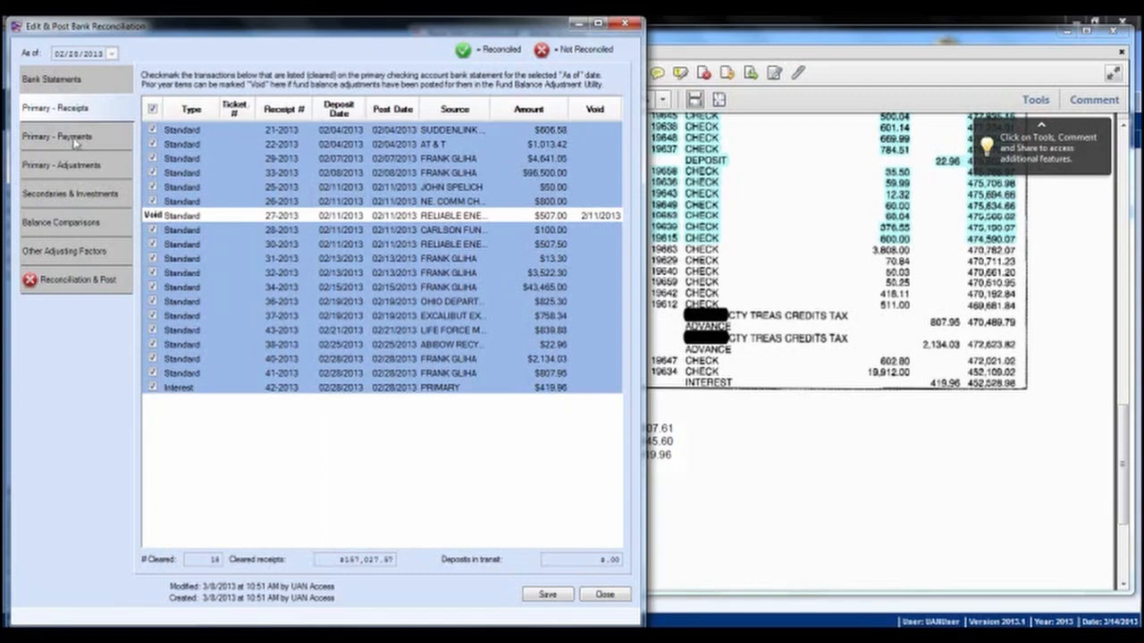
Step: On Primary - Payments, clear electronic payment 12-2013 for $1,592.56 after checking the statement
{"action": "left_click", "coordinate": [59, 141]}
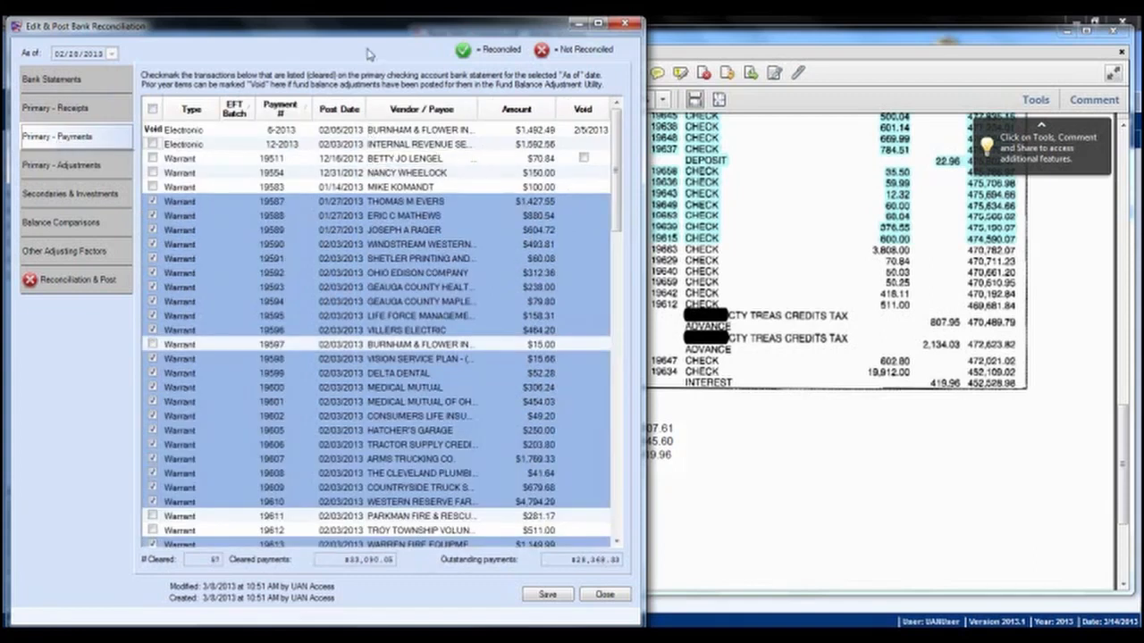
{"action": "left_click", "coordinate": [800, 42]}
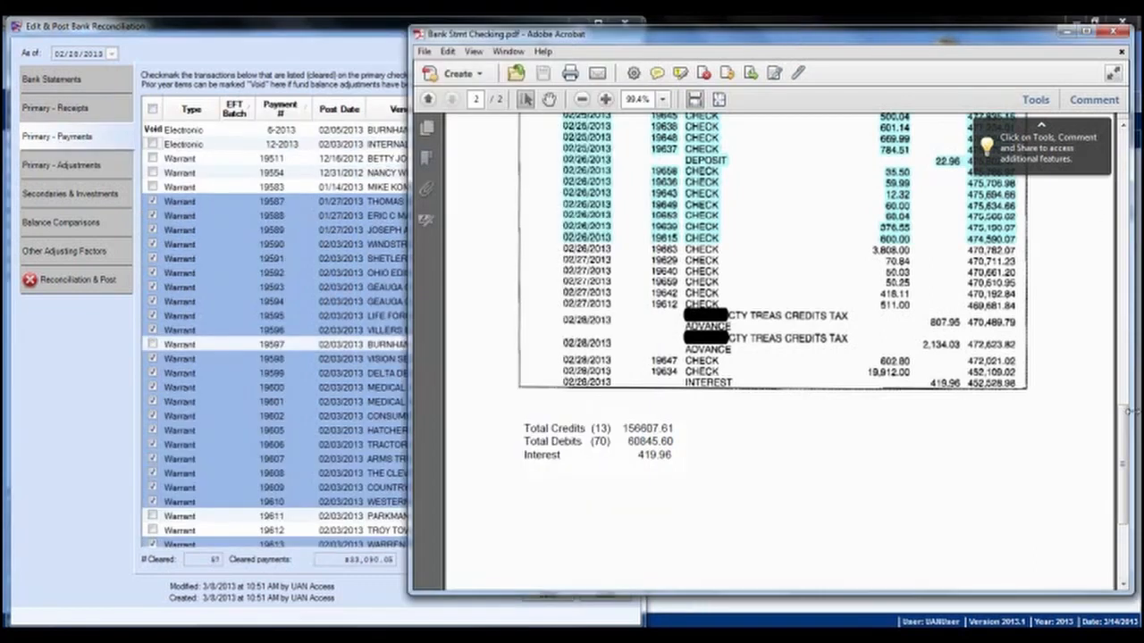
{"action": "scroll", "coordinate": [1125, 356], "scroll_direction": "up", "scroll_amount": 2}
{"action": "scroll", "coordinate": [1125, 356], "scroll_direction": "up", "scroll_amount": 15}
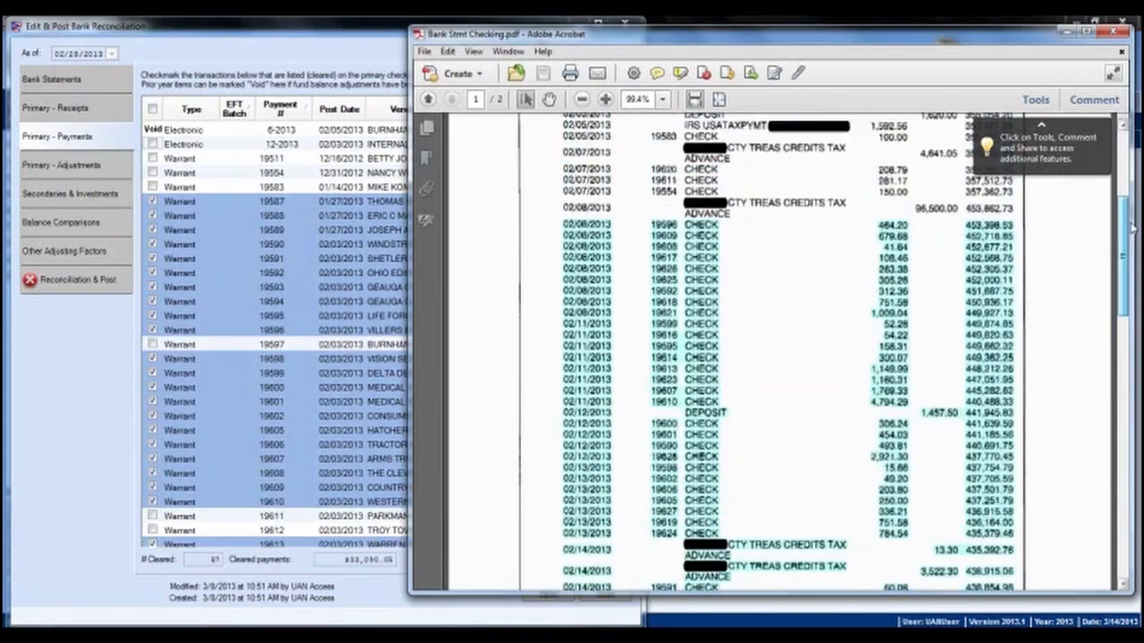
{"action": "scroll", "coordinate": [1128, 172], "scroll_direction": "up", "scroll_amount": 1}
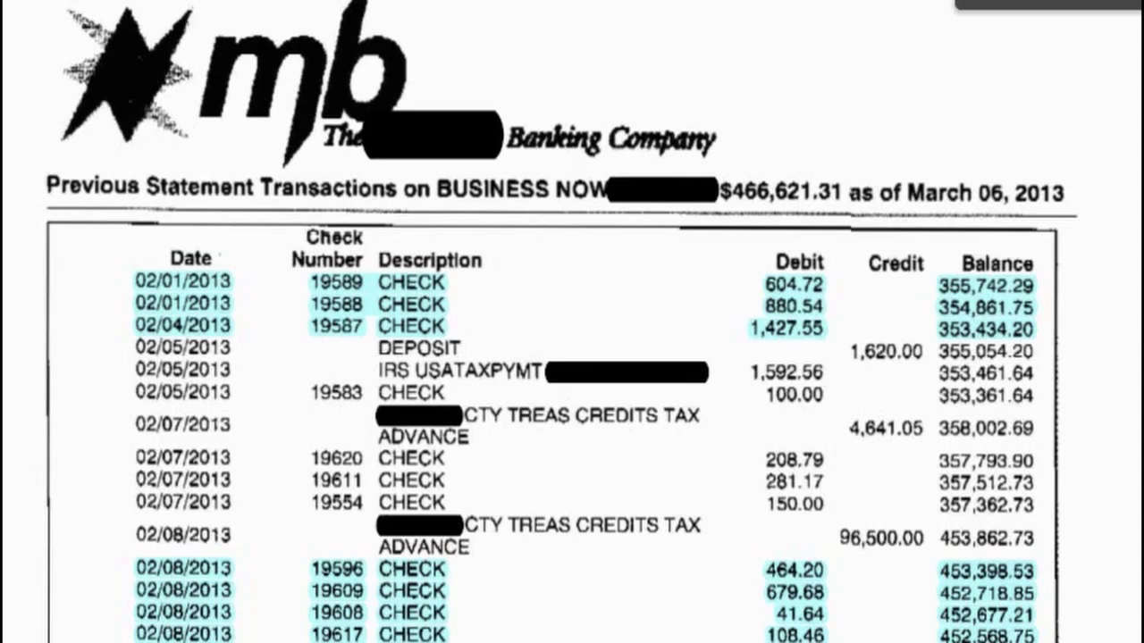
{"action": "left_click", "coordinate": [3, 93]}
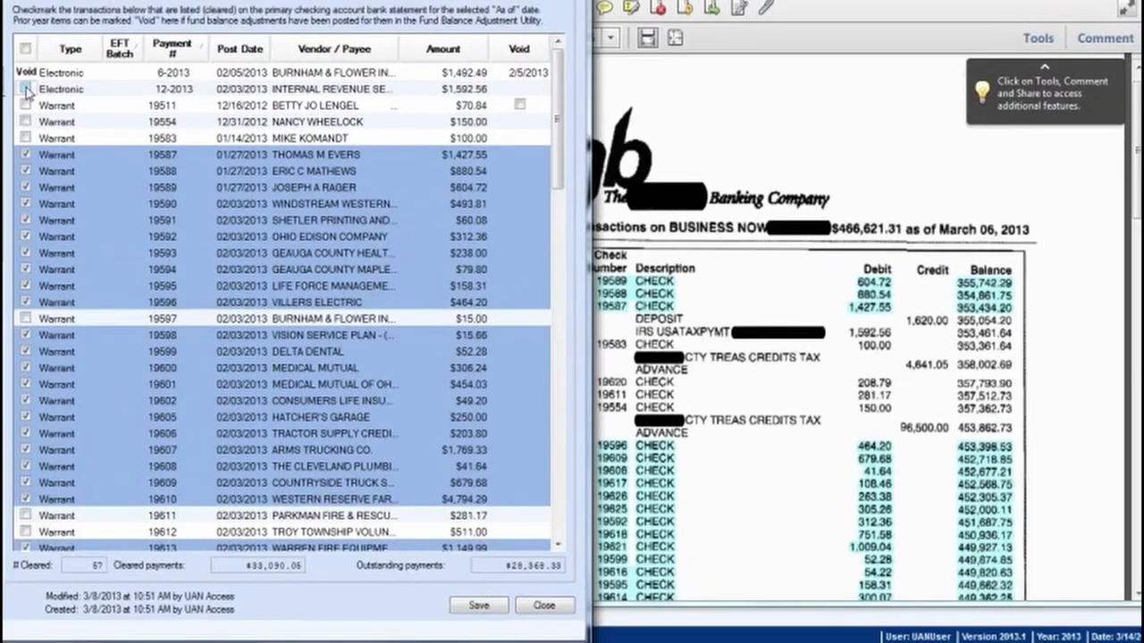
{"action": "left_click", "coordinate": [26, 89]}
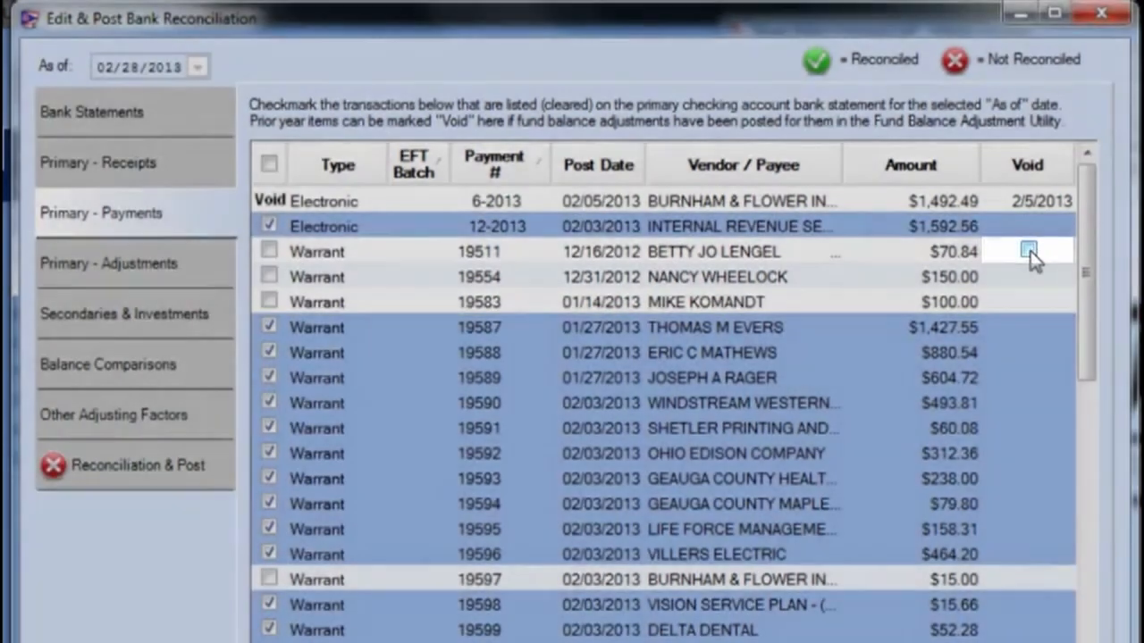
Step: Mark warrant 19511 for $70.84 as void
{"action": "left_click", "coordinate": [1029, 250]}
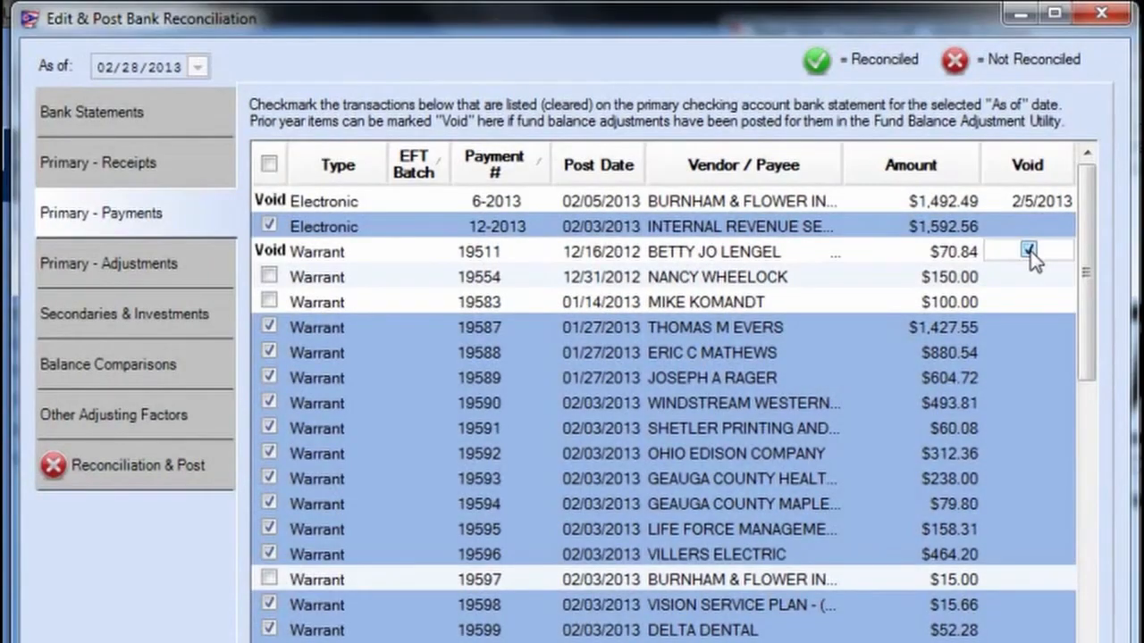
{"action": "left_click", "coordinate": [1029, 250]}
{"action": "left_click", "coordinate": [1028, 251]}
Step: Clear the matching $70.84 Fund Bal Adj for 19511 in Primary - Adjustments
{"action": "left_click", "coordinate": [128, 266]}
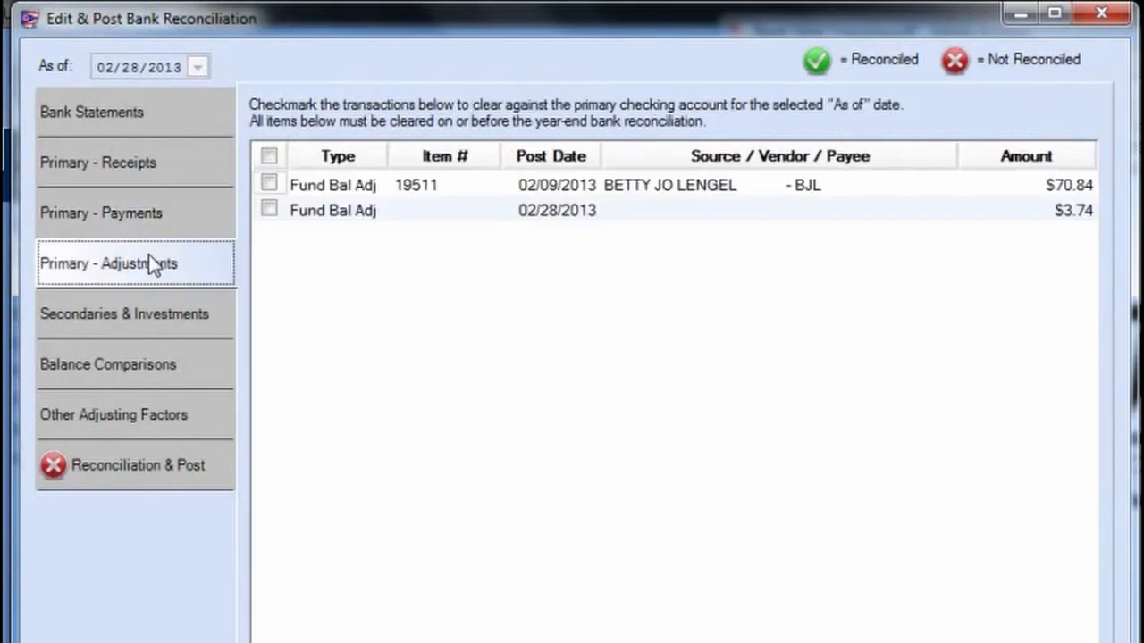
{"action": "left_click", "coordinate": [270, 183]}
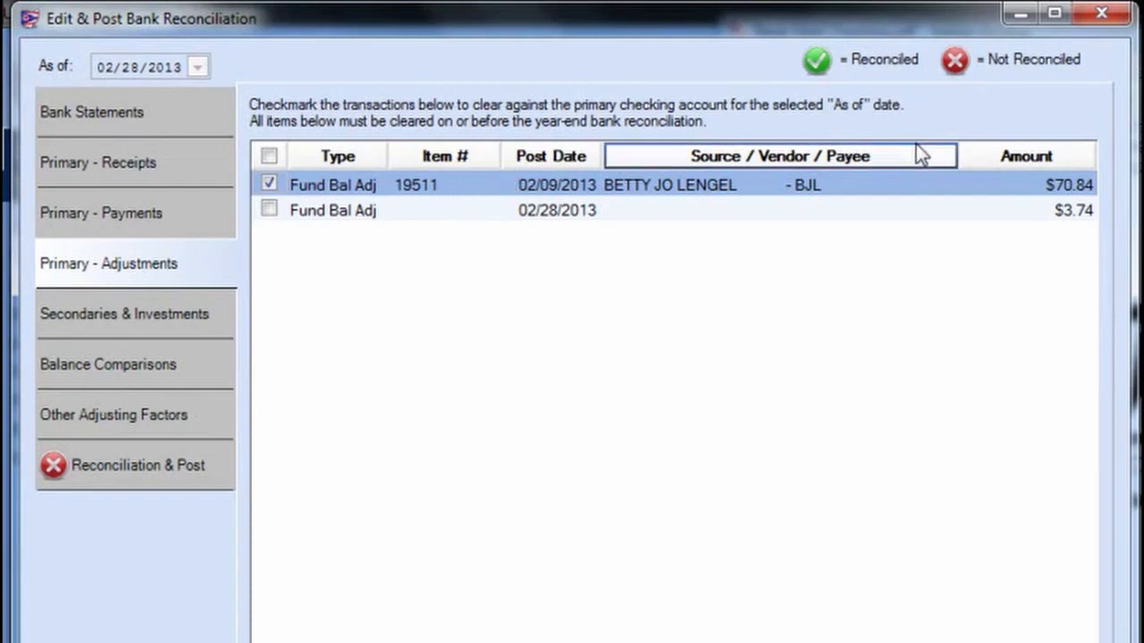
{"action": "left_click", "coordinate": [144, 215]}
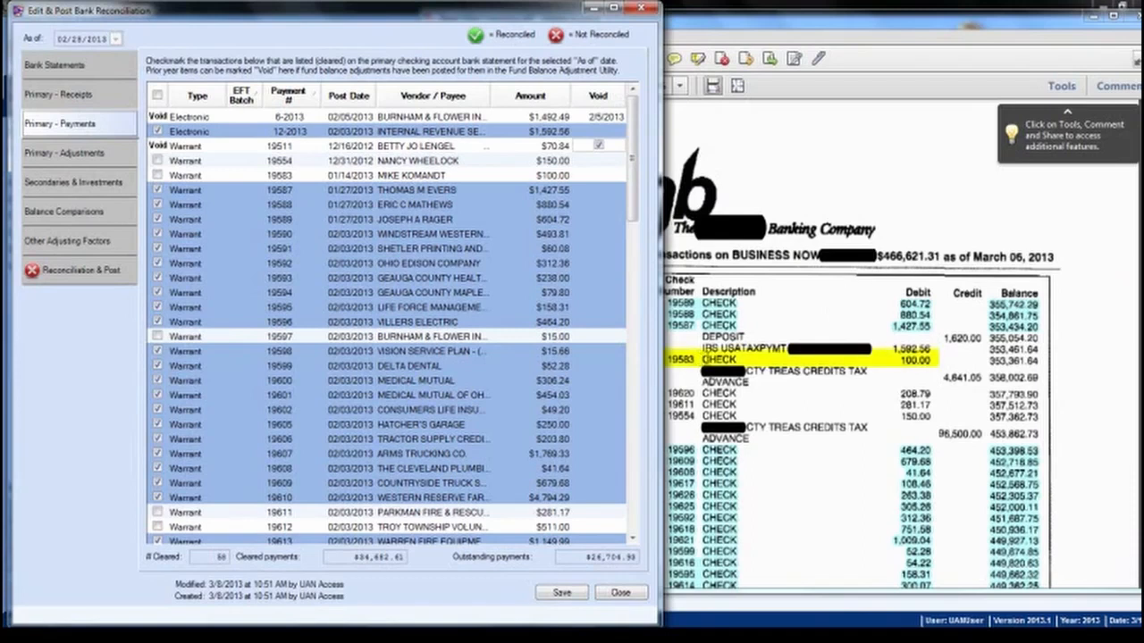
Step: Clear warrants 19583 ($100.00), 19620 ($208.79), 19611 and 19554 in Primary - Payments
{"action": "left_click", "coordinate": [157, 175]}
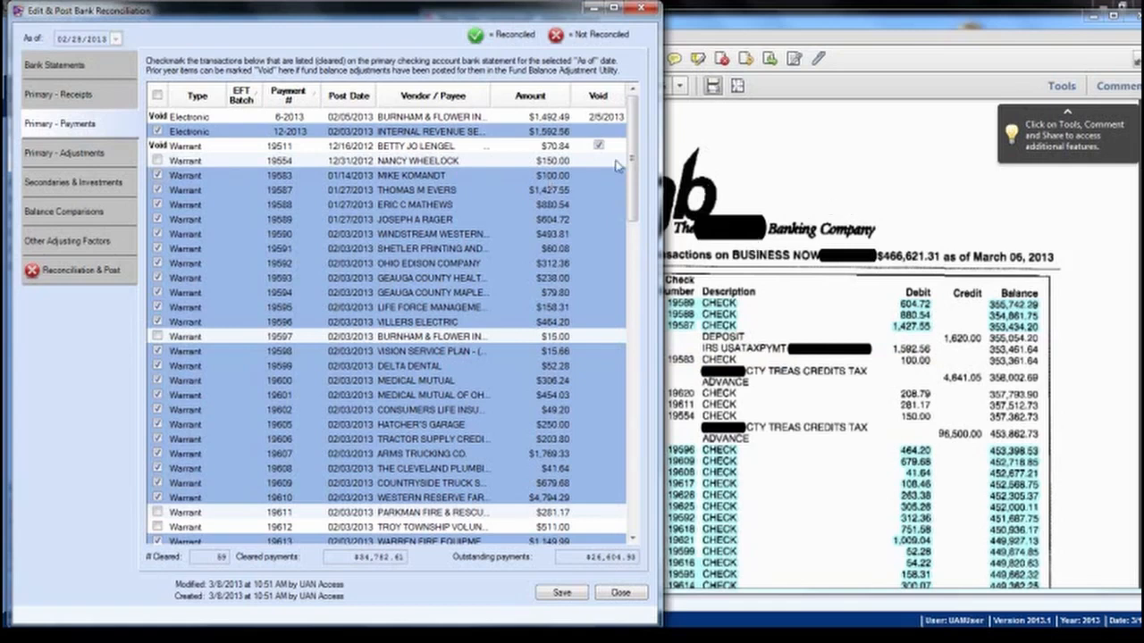
{"action": "left_click_drag", "start_coordinate": [636, 142], "coordinate": [628, 203]}
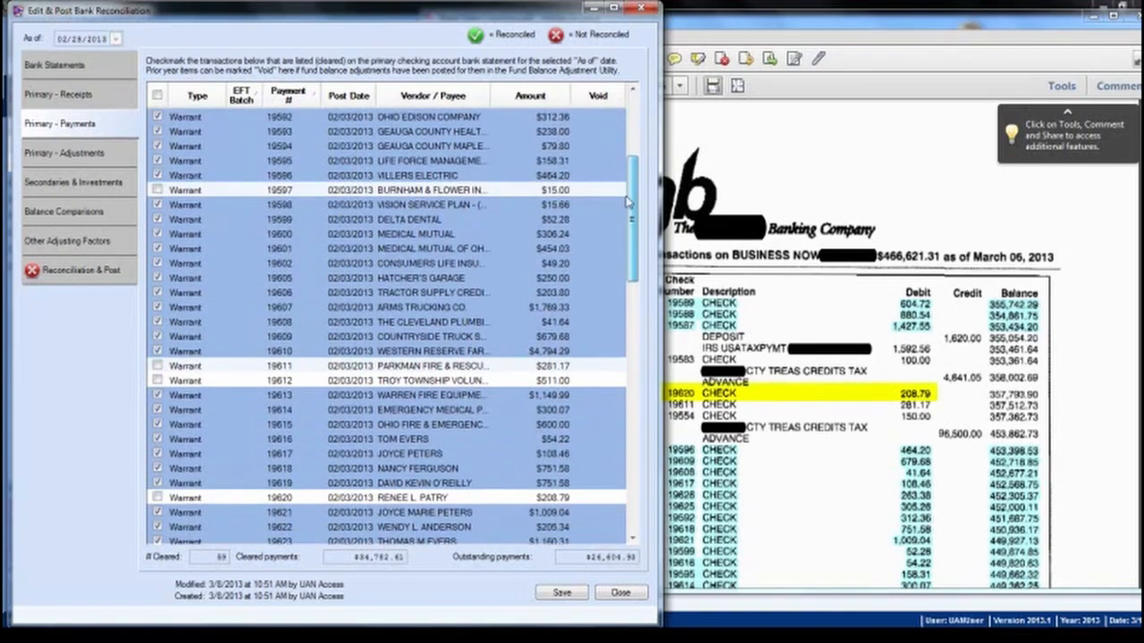
{"action": "left_click", "coordinate": [156, 499]}
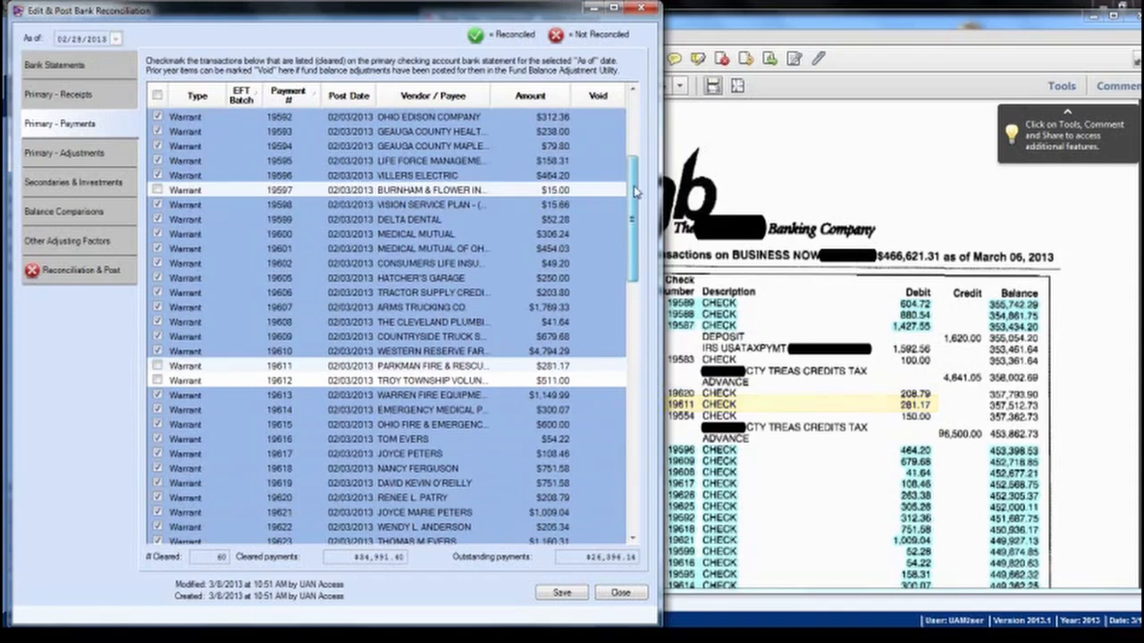
{"action": "left_click", "coordinate": [158, 367]}
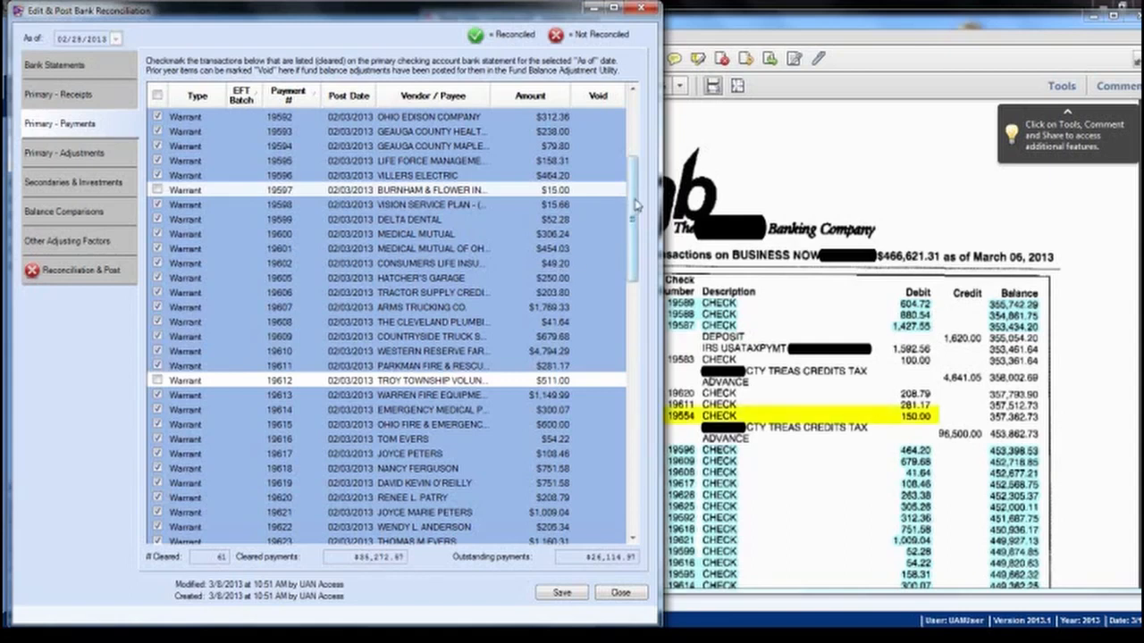
{"action": "left_click_drag", "start_coordinate": [637, 205], "coordinate": [638, 134]}
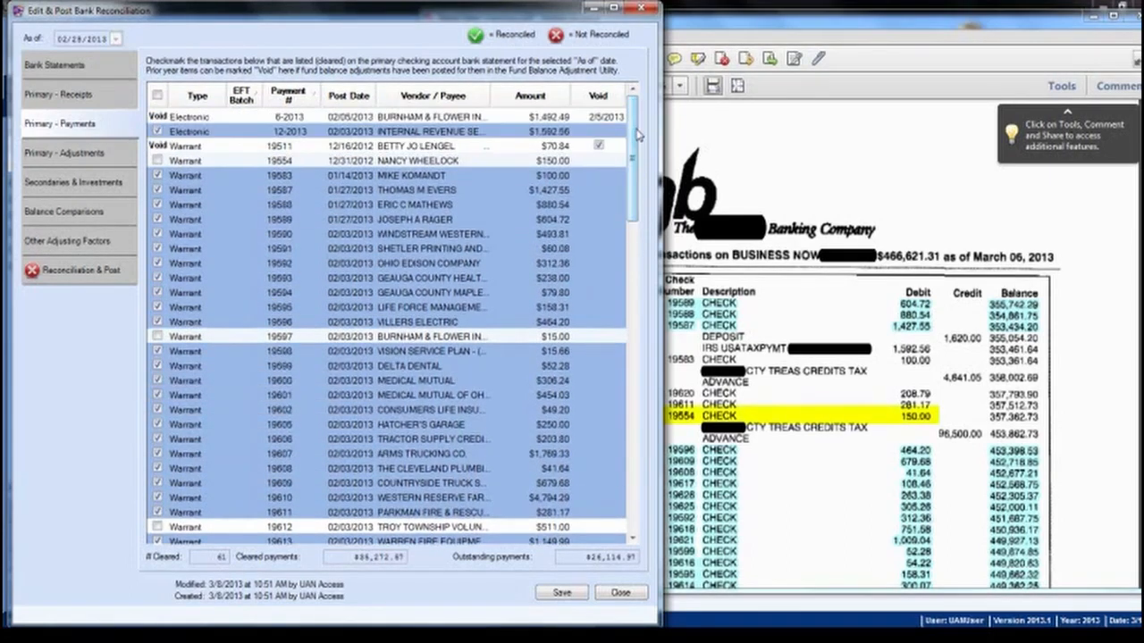
{"action": "left_click", "coordinate": [157, 161]}
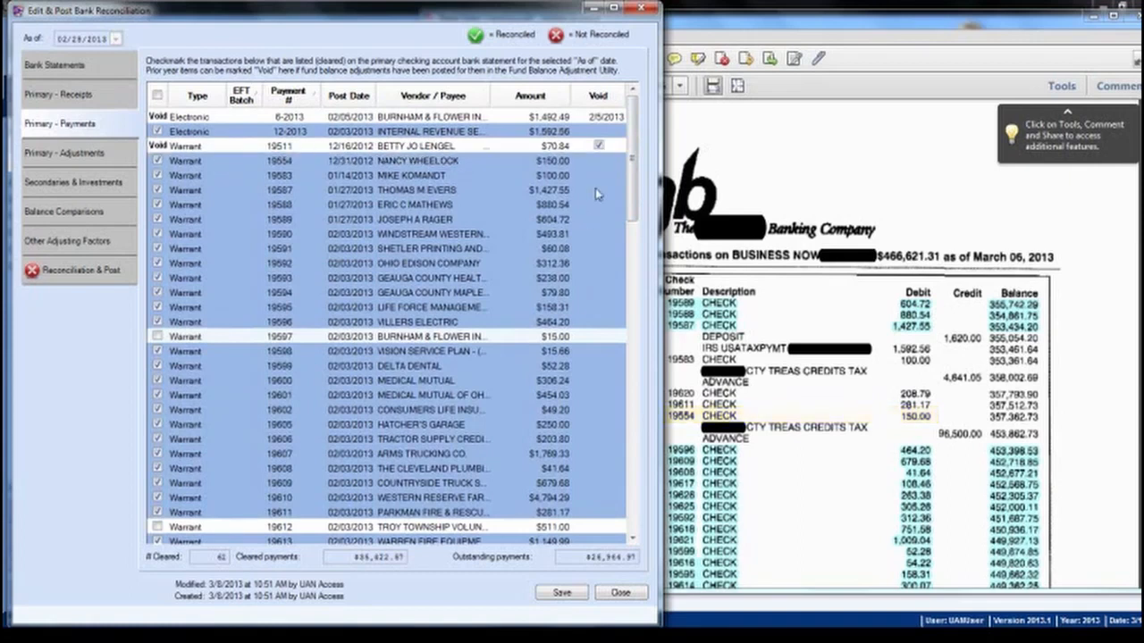
{"action": "left_click", "coordinate": [859, 185]}
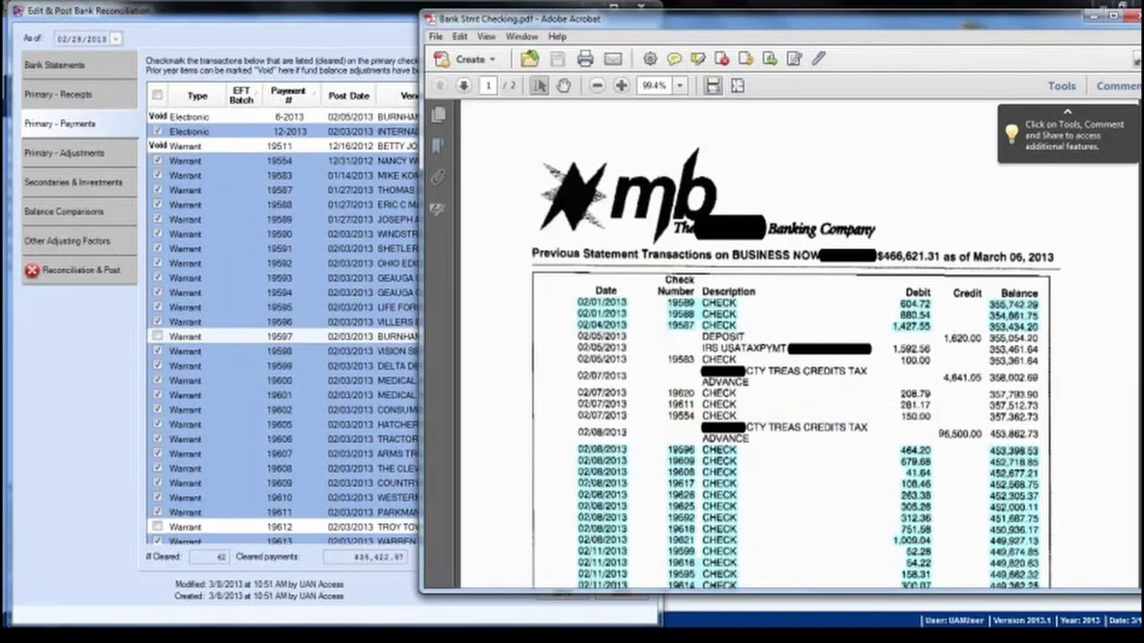
Step: Mark payments 19663, 19629 and 19640 as cleared
{"action": "scroll", "coordinate": [799, 344], "scroll_direction": "down", "scroll_amount": 15}
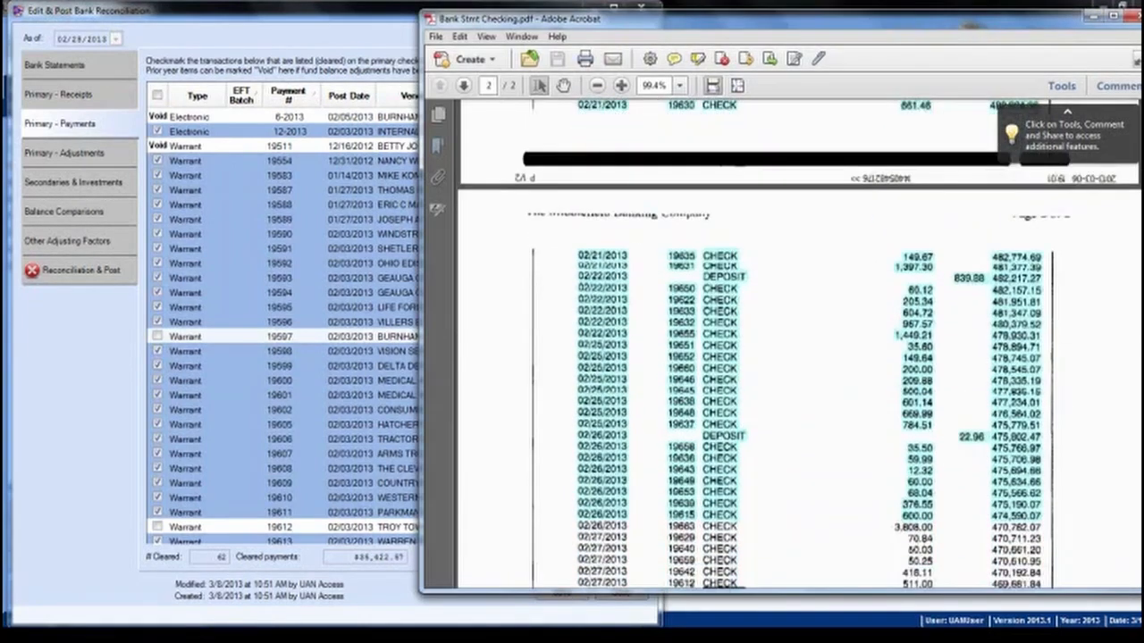
{"action": "scroll", "coordinate": [793, 343], "scroll_direction": "down", "scroll_amount": 1}
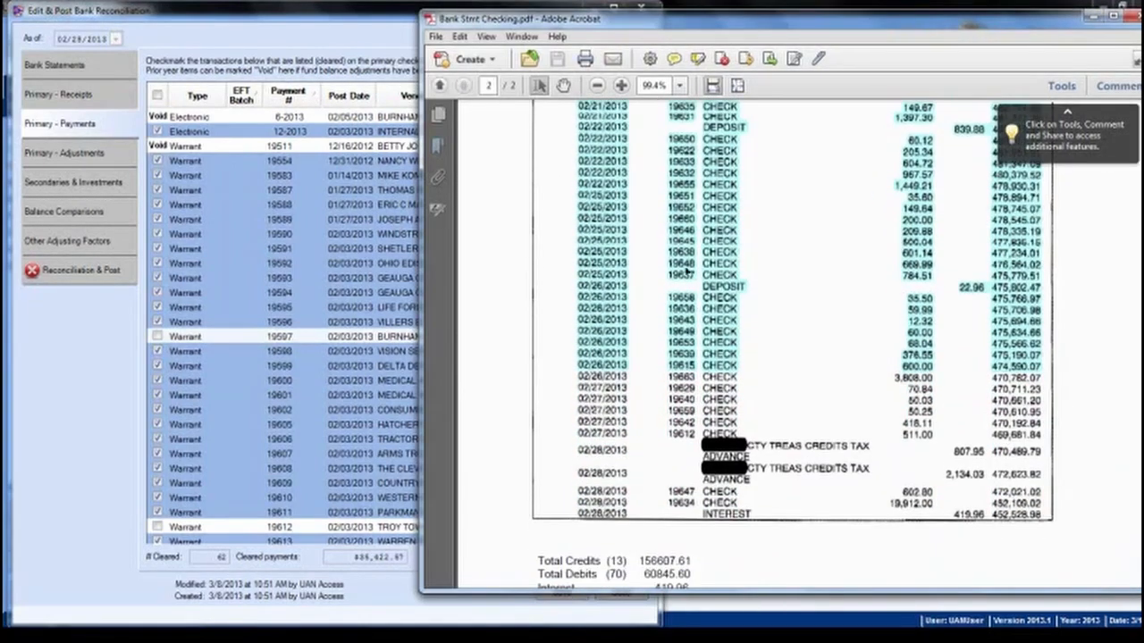
{"action": "left_click", "coordinate": [334, 38]}
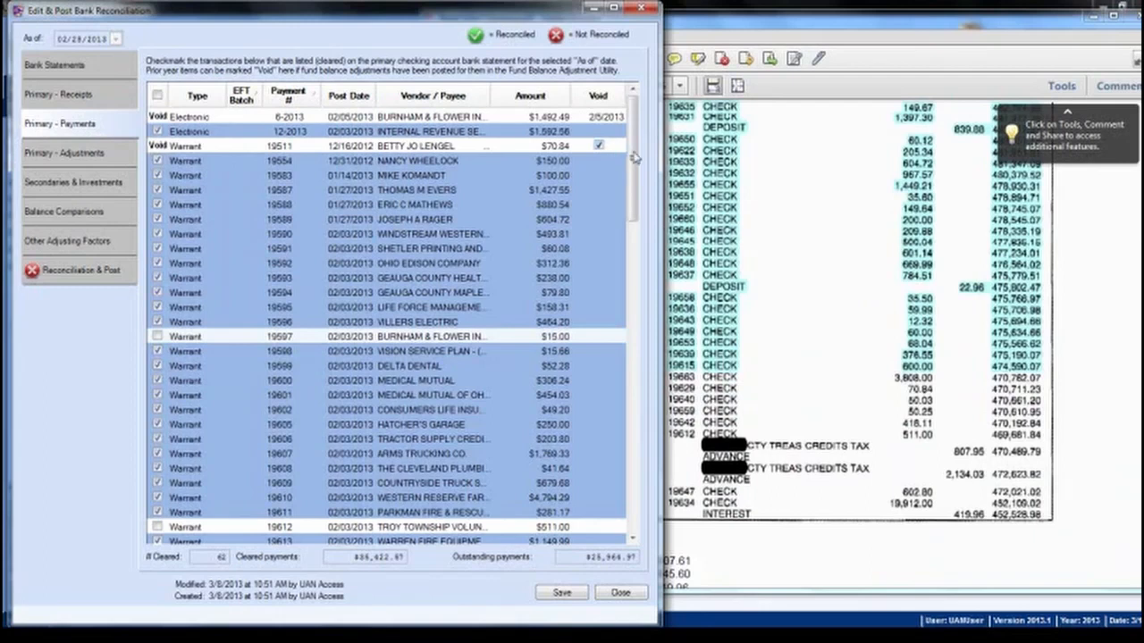
{"action": "left_click_drag", "start_coordinate": [638, 161], "coordinate": [632, 472]}
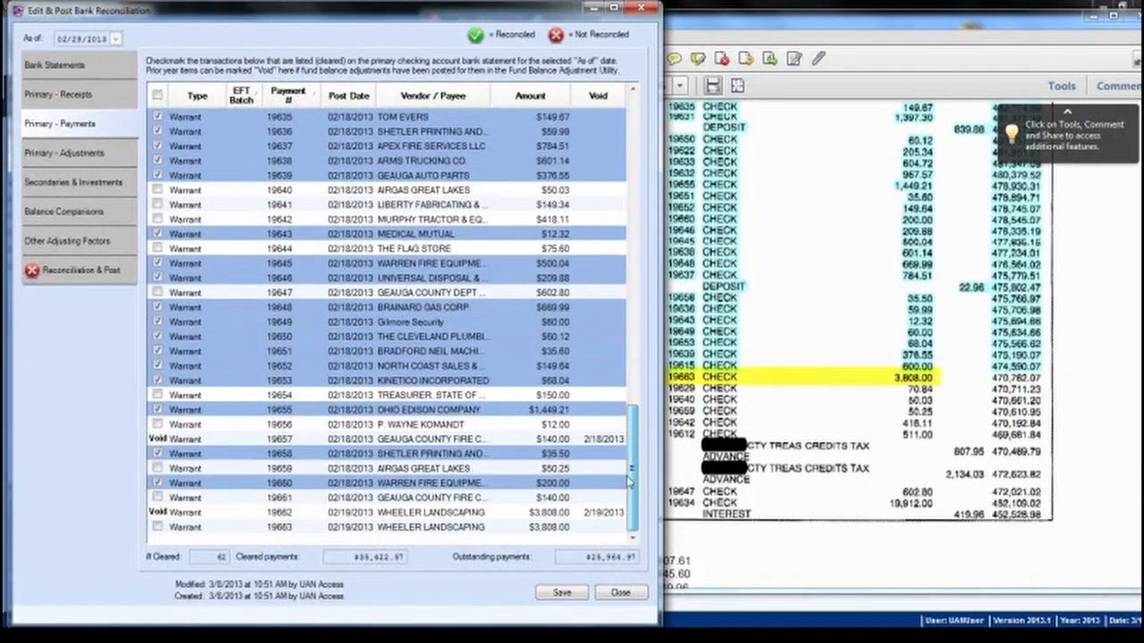
{"action": "left_click", "coordinate": [159, 527]}
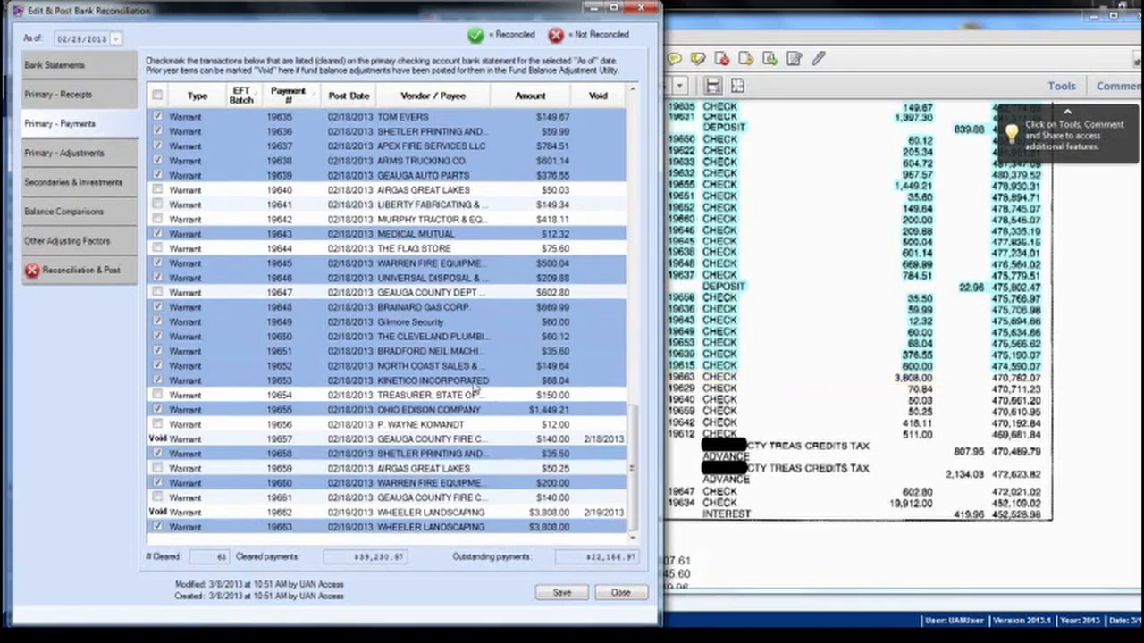
{"action": "left_click_drag", "start_coordinate": [634, 461], "coordinate": [631, 353]}
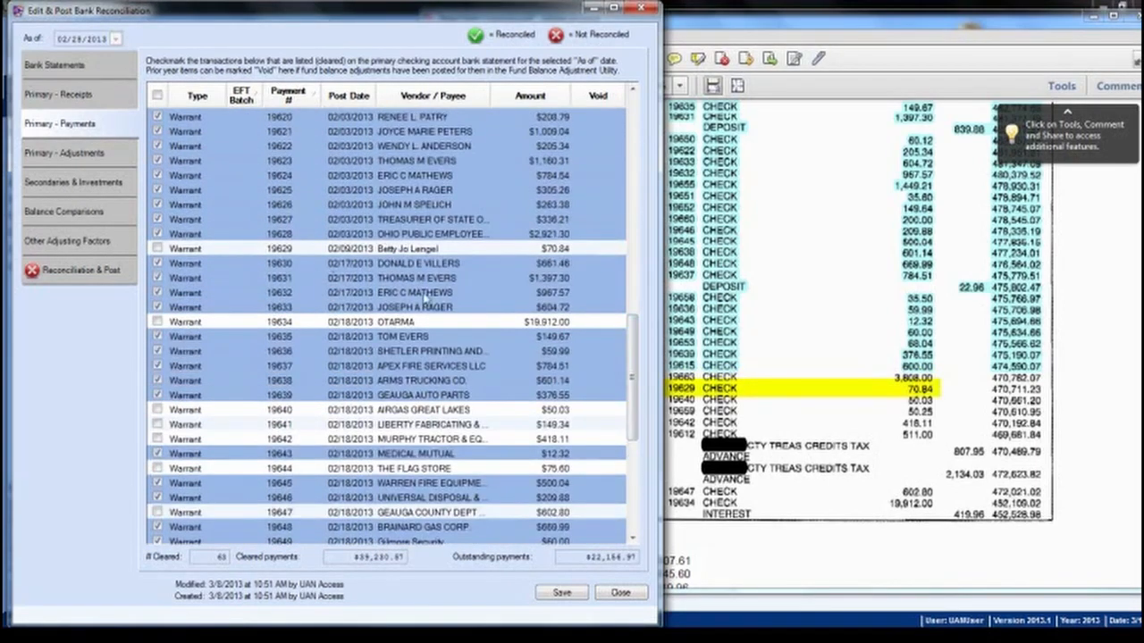
{"action": "left_click", "coordinate": [158, 248]}
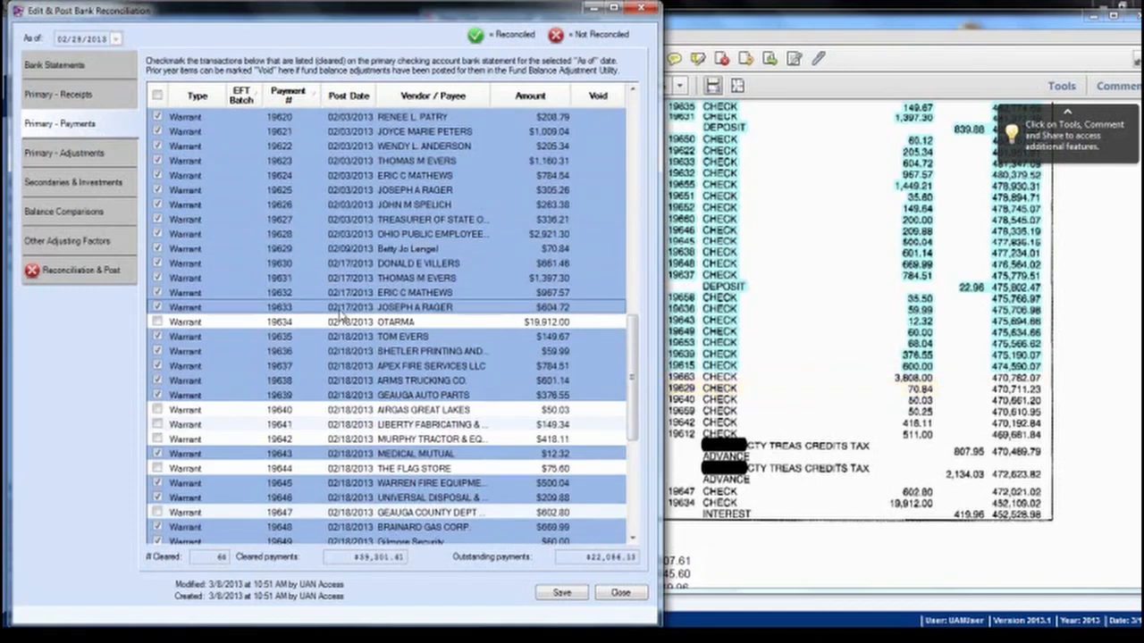
{"action": "left_click", "coordinate": [158, 410]}
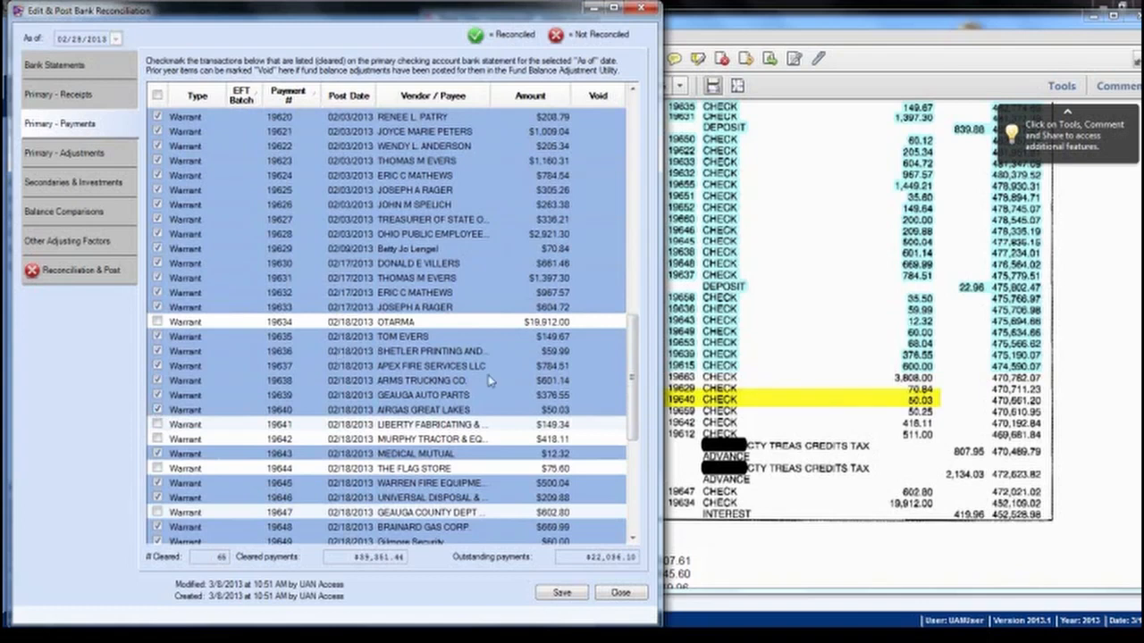
Step: Mark payments 19659, 19642, 19612, 19647 and 19634 cleared, totaling $60,845.60 against the statement
{"action": "left_click_drag", "start_coordinate": [635, 359], "coordinate": [633, 444]}
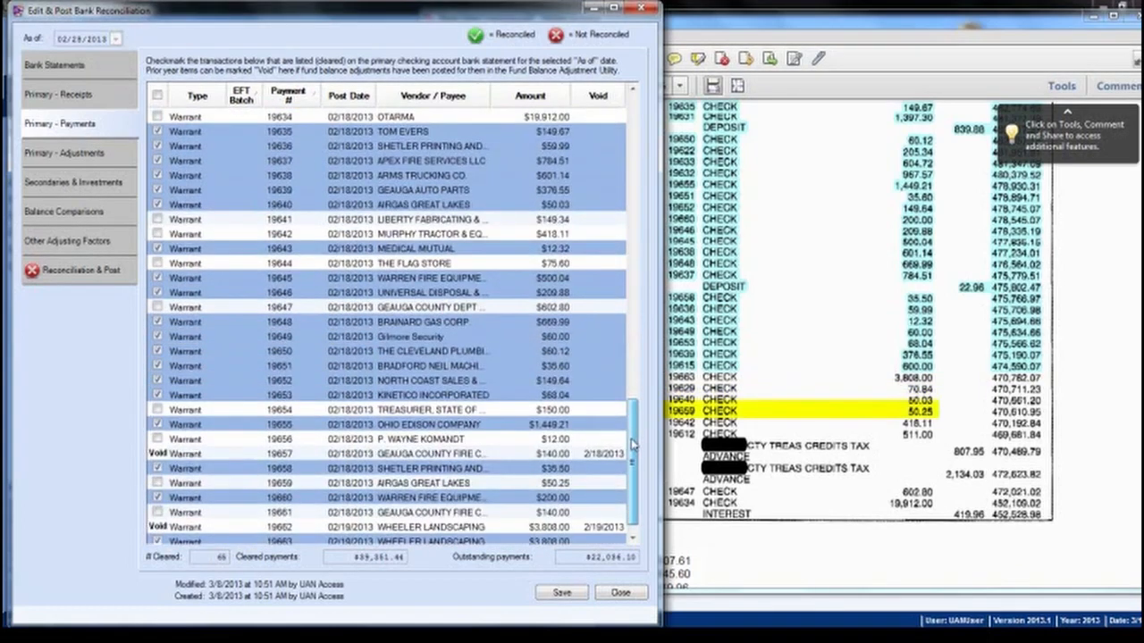
{"action": "left_click", "coordinate": [159, 483]}
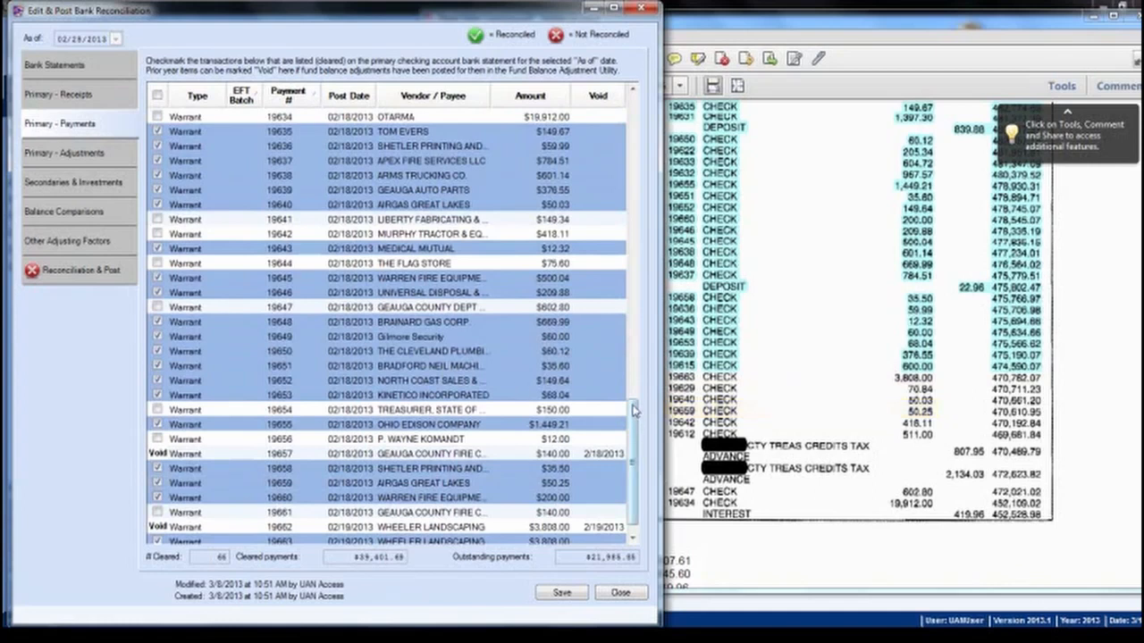
{"action": "left_click_drag", "start_coordinate": [633, 409], "coordinate": [632, 392]}
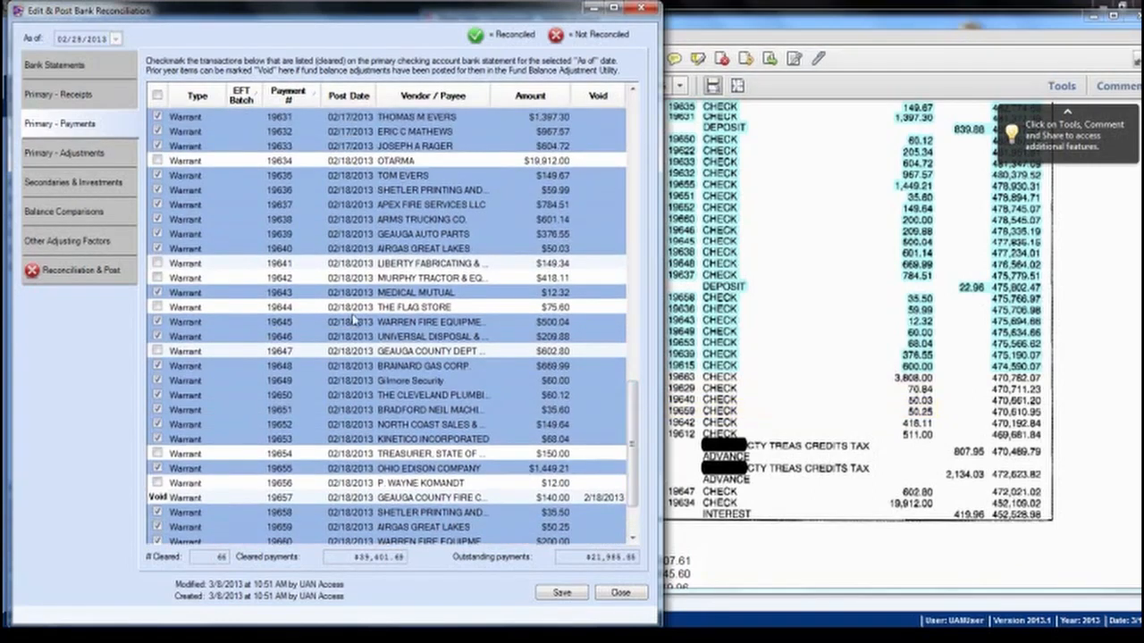
{"action": "left_click", "coordinate": [159, 278]}
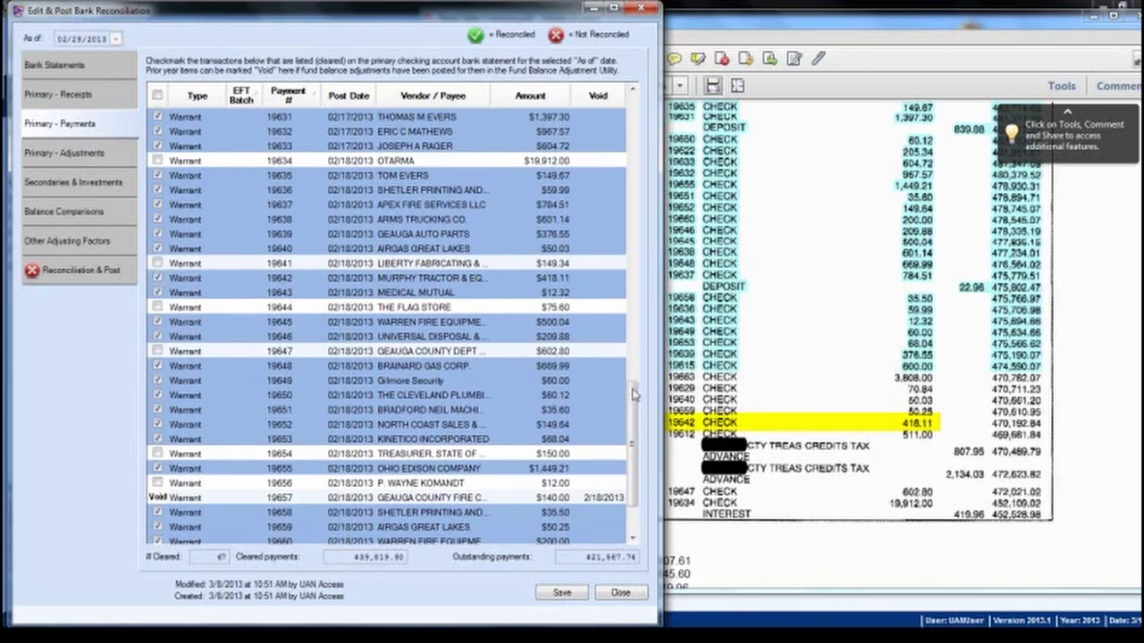
{"action": "scroll", "coordinate": [633, 393], "scroll_direction": "up", "scroll_amount": 9}
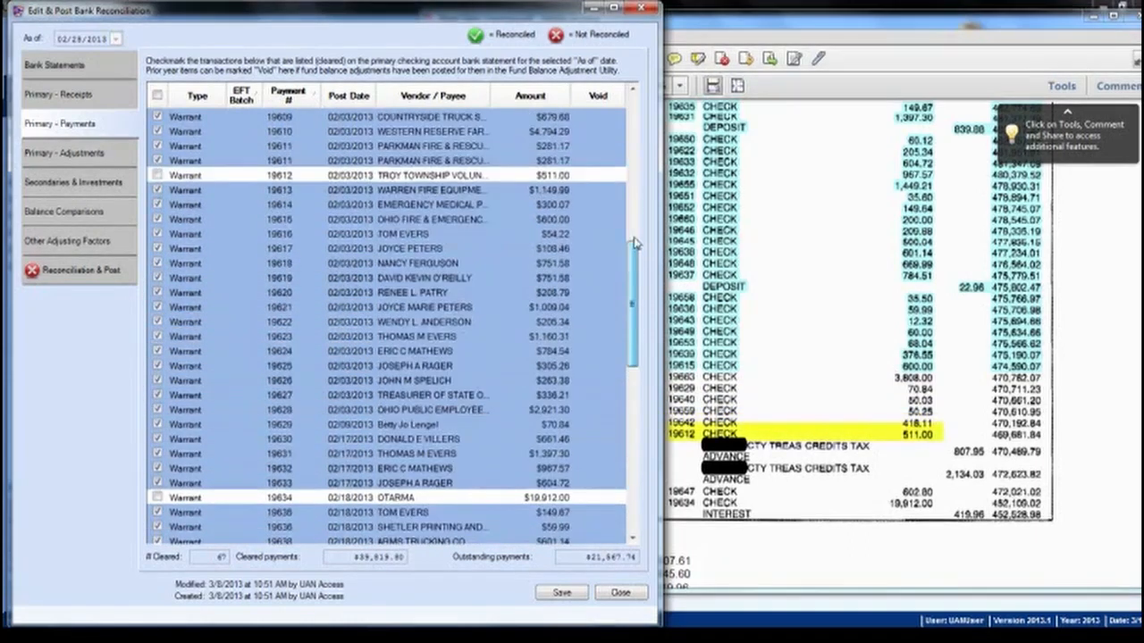
{"action": "left_click", "coordinate": [158, 234]}
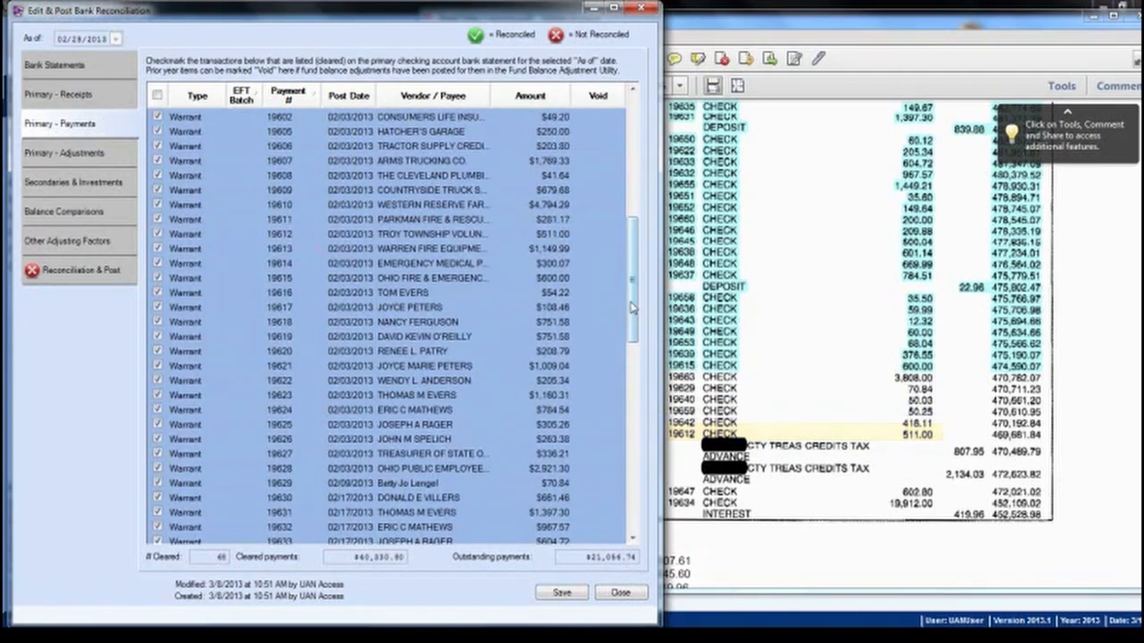
{"action": "left_click_drag", "start_coordinate": [633, 311], "coordinate": [630, 416]}
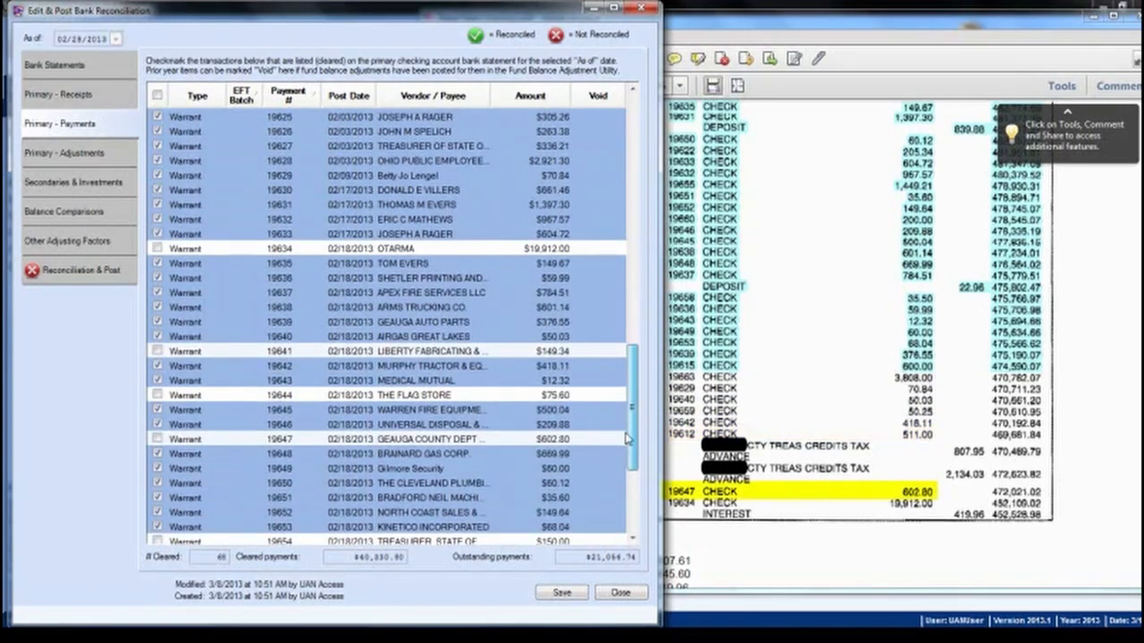
{"action": "left_click", "coordinate": [157, 440]}
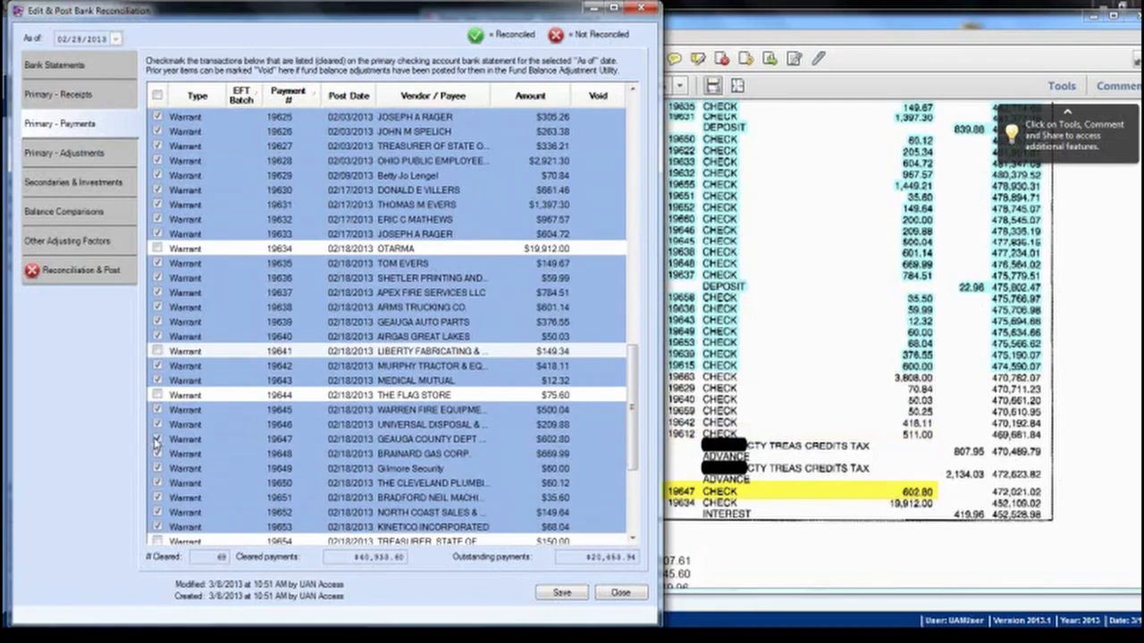
{"action": "left_click", "coordinate": [157, 250]}
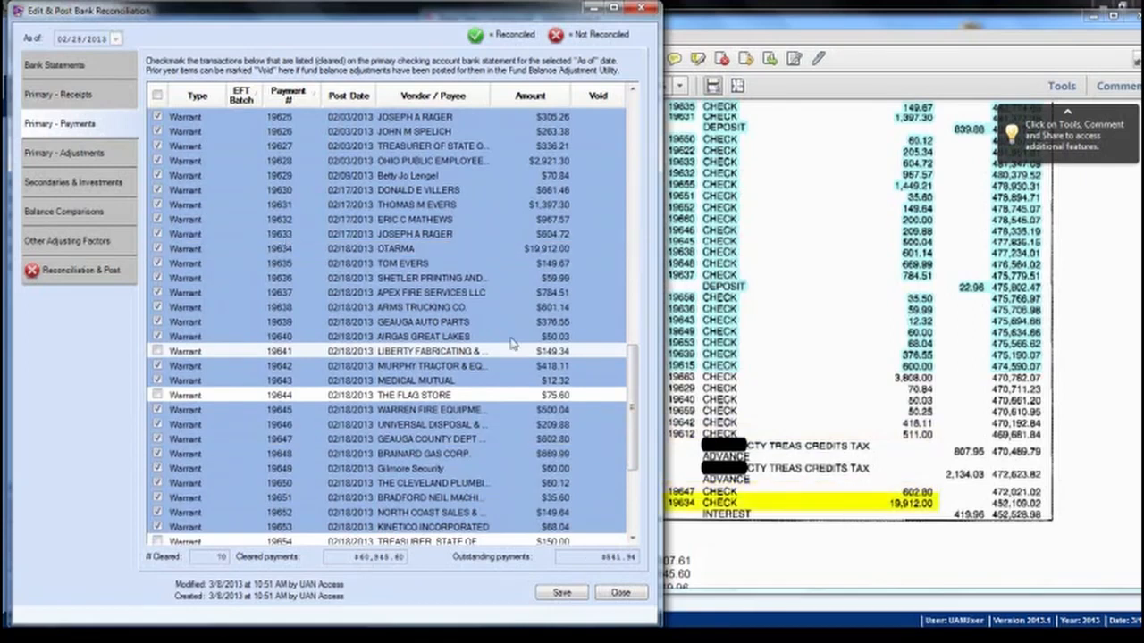
{"action": "left_click_drag", "start_coordinate": [630, 377], "coordinate": [631, 437]}
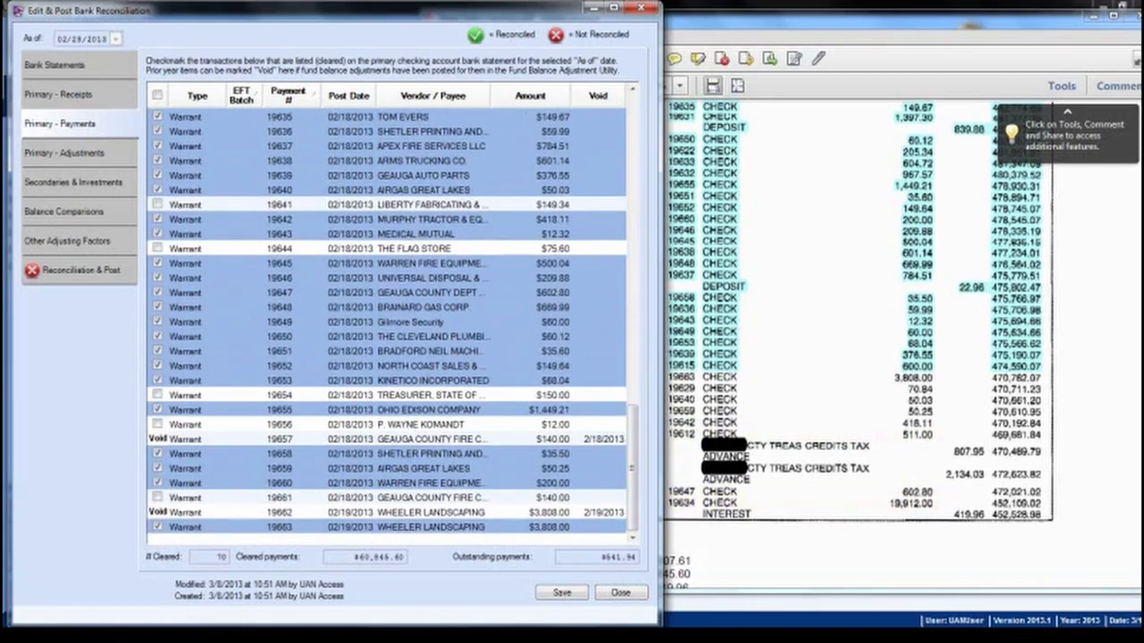
{"action": "left_click", "coordinate": [971, 370]}
{"action": "scroll", "coordinate": [843, 480], "scroll_direction": "down", "scroll_amount": 3}
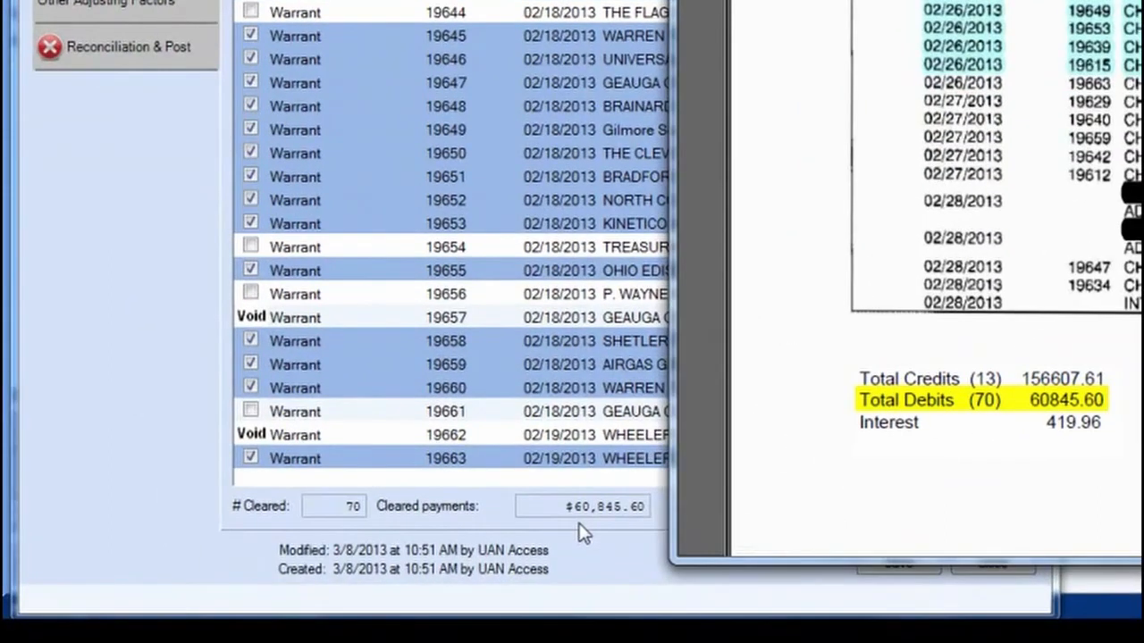
Step: Clear the second fund balance adjustment, $3.74, on the Primary - Adjustments tab
{"action": "left_click", "coordinate": [581, 531]}
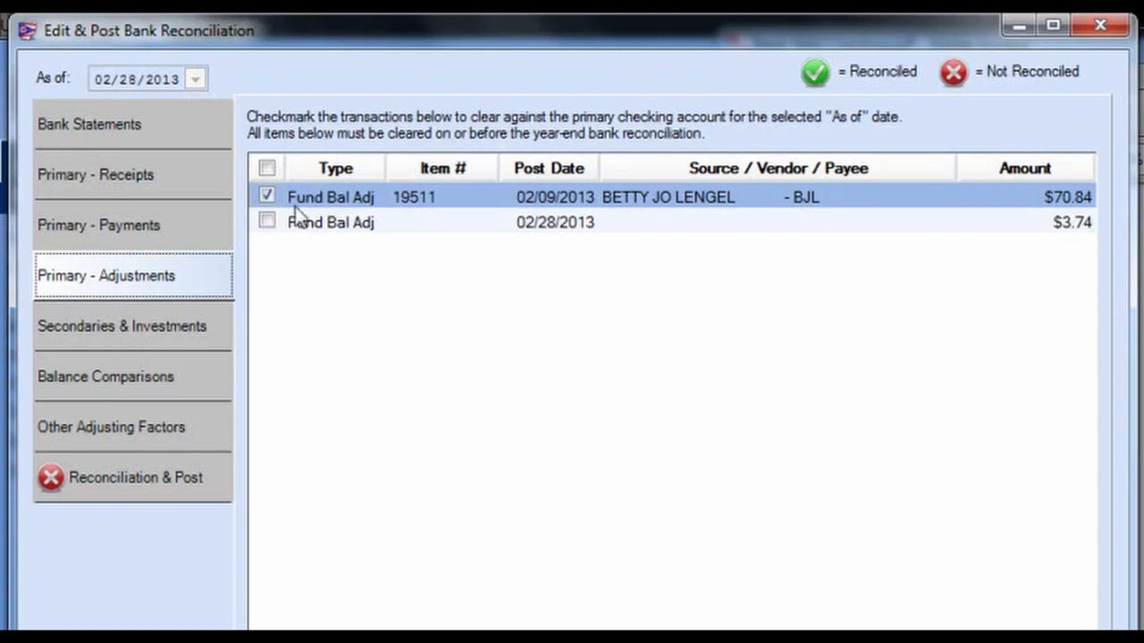
{"action": "left_click", "coordinate": [267, 219]}
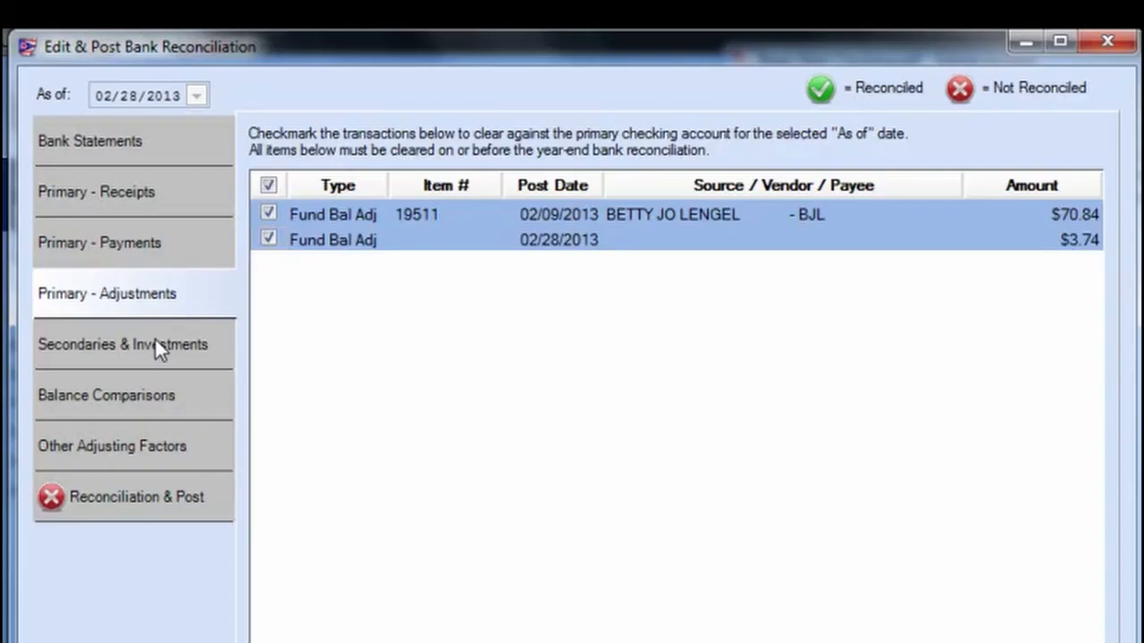
Step: Verify the MM interest on the bank statement PDF and clear the $58.18 MM Interest 35-2013 item
{"action": "left_click", "coordinate": [156, 341]}
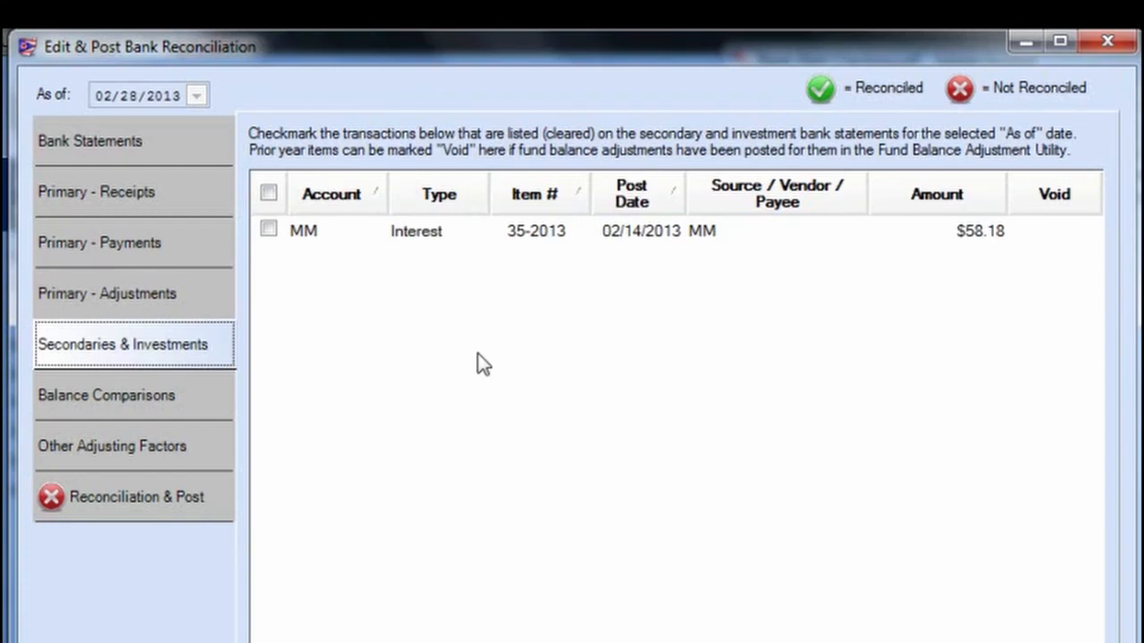
{"action": "left_click", "coordinate": [145, 187]}
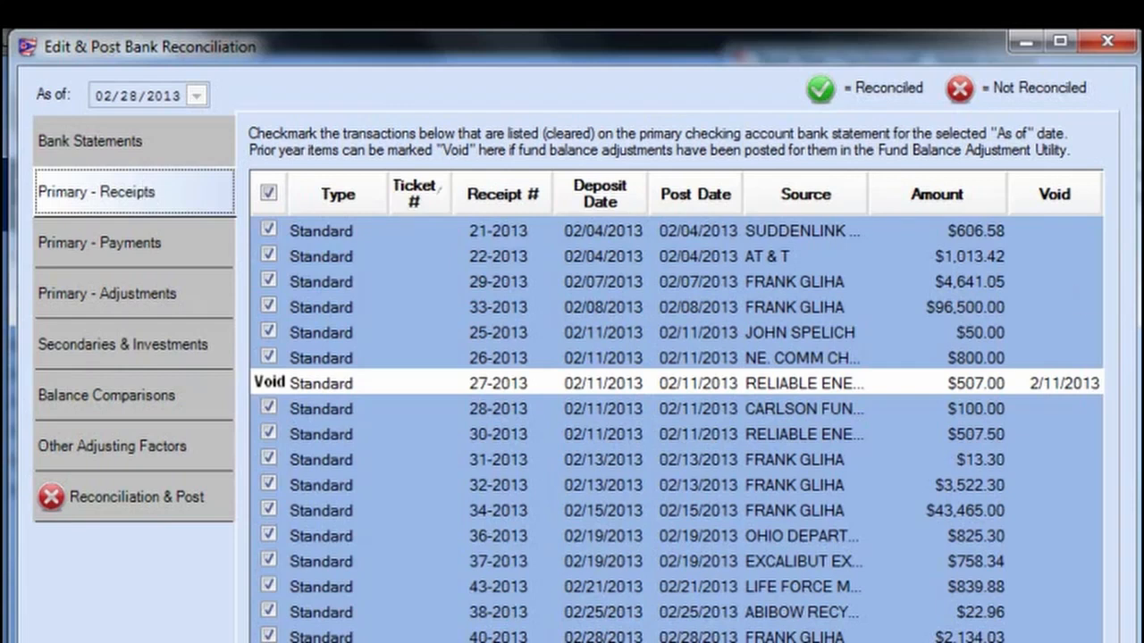
{"action": "key", "text": "alt+Tab"}
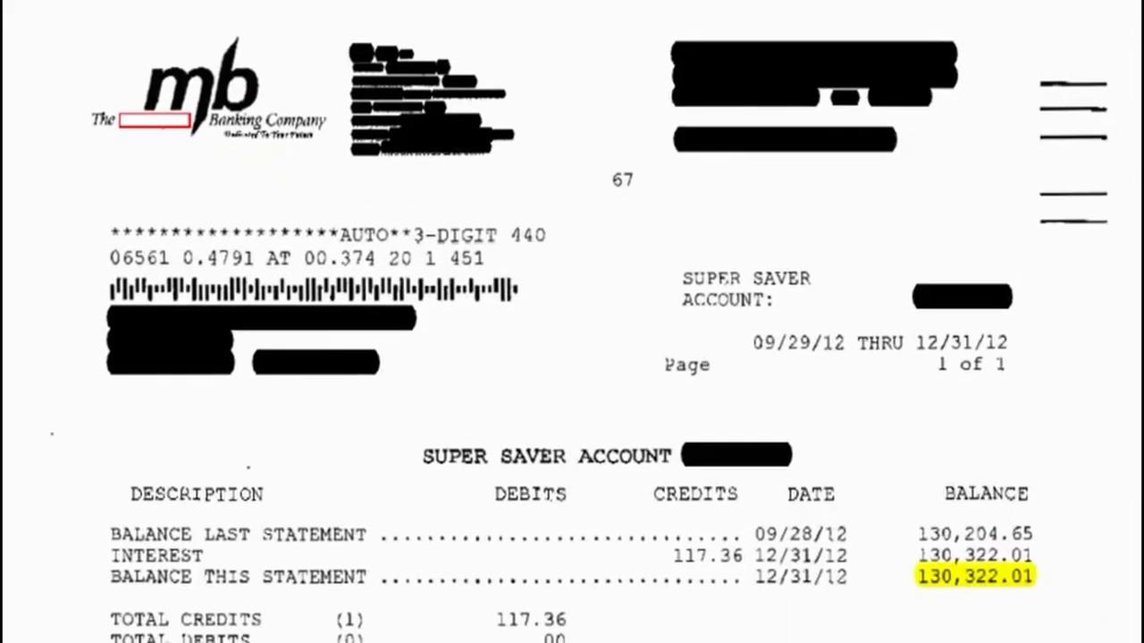
{"action": "scroll", "coordinate": [572, 321], "scroll_direction": "up", "scroll_amount": 10}
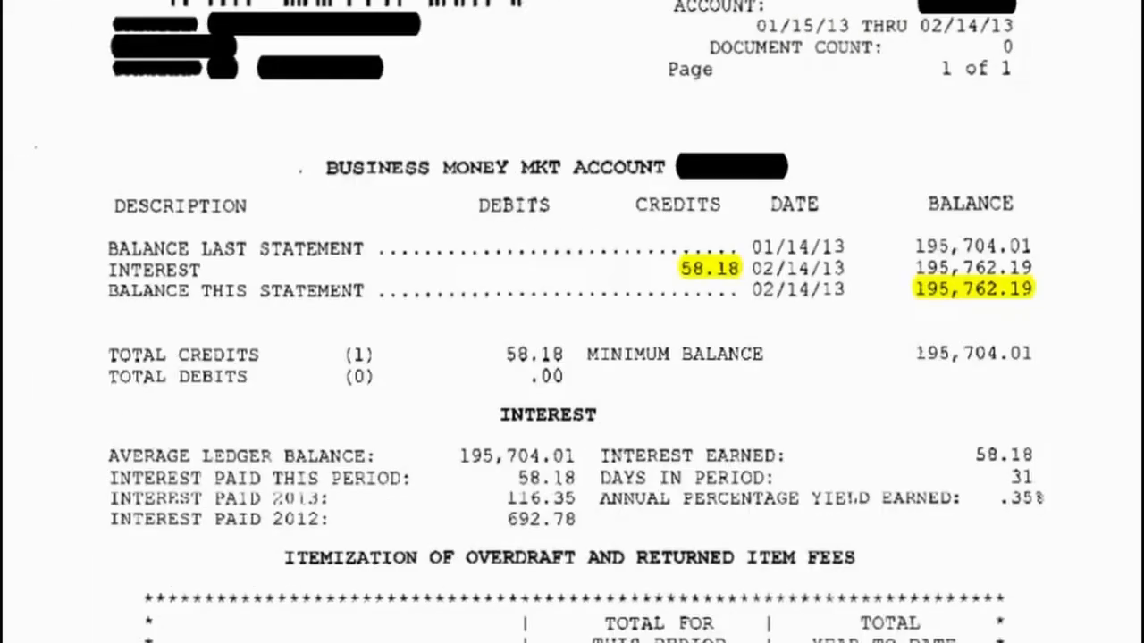
{"action": "scroll", "coordinate": [452, 417], "scroll_direction": "up", "scroll_amount": 3}
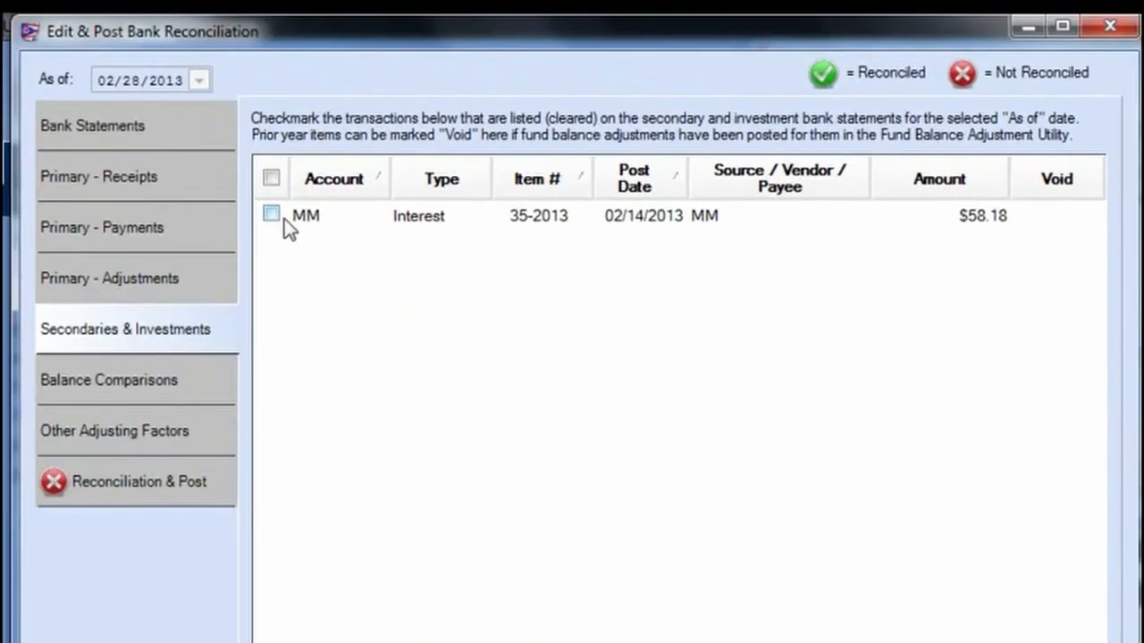
{"action": "left_click", "coordinate": [272, 216]}
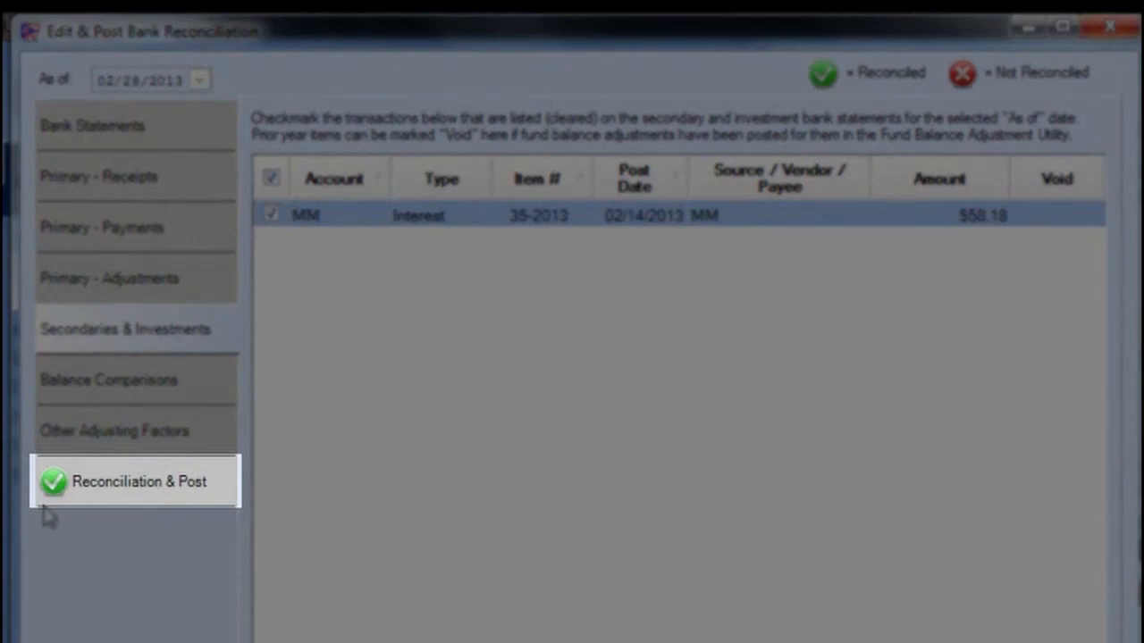
Step: Review Balance Comparisons, expanding the Checking and then the MM Investment transaction details
{"action": "left_click", "coordinate": [92, 480]}
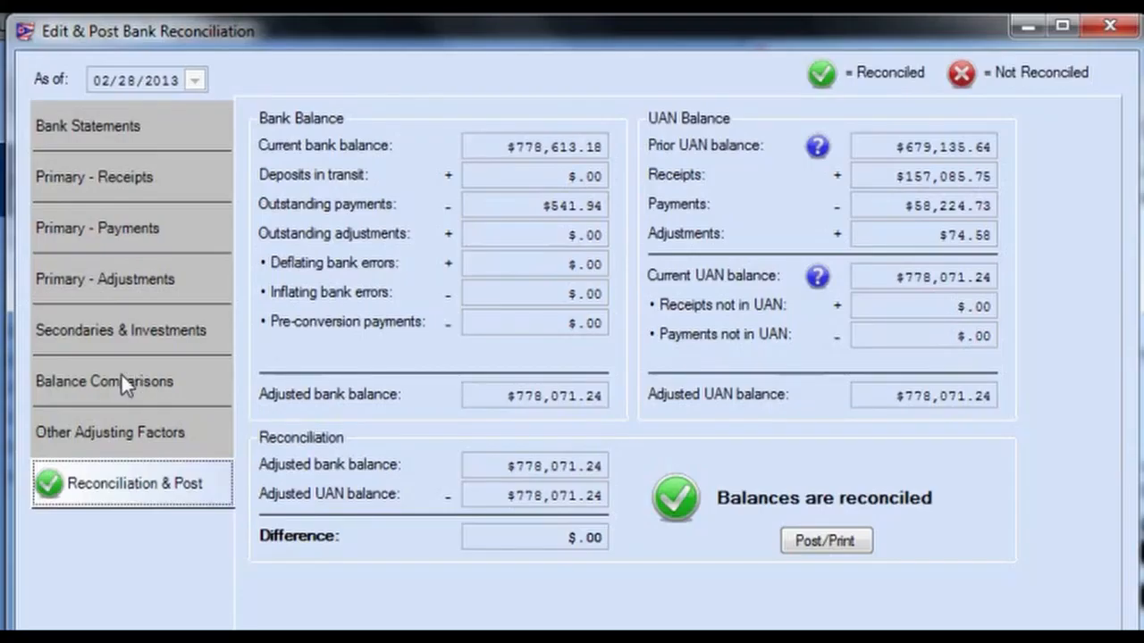
{"action": "left_click", "coordinate": [122, 375]}
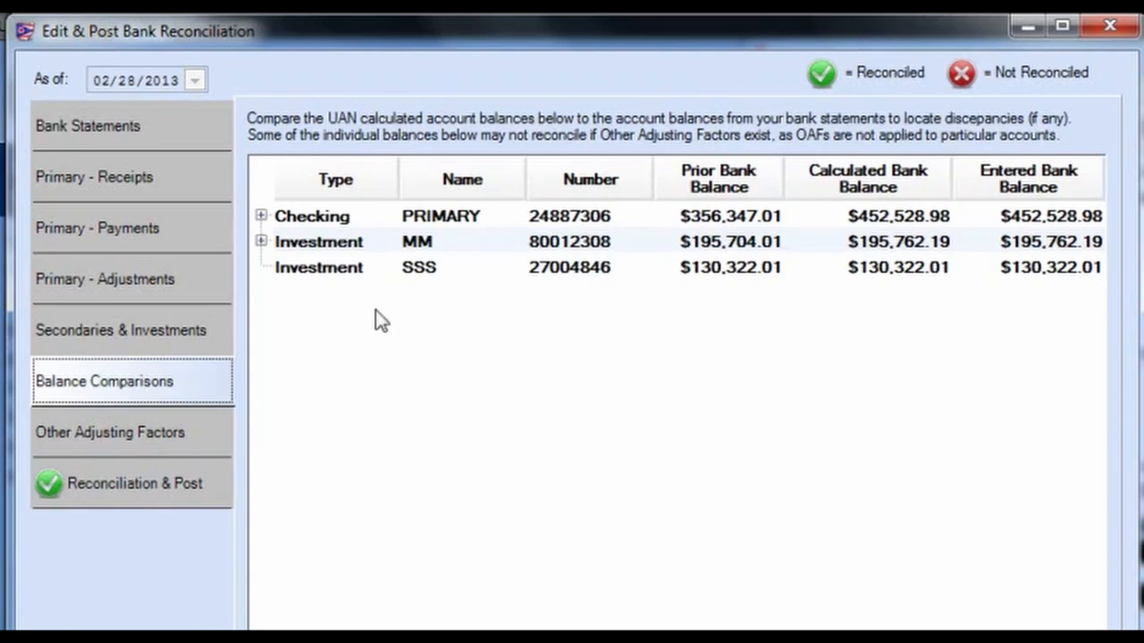
{"action": "left_click", "coordinate": [260, 216]}
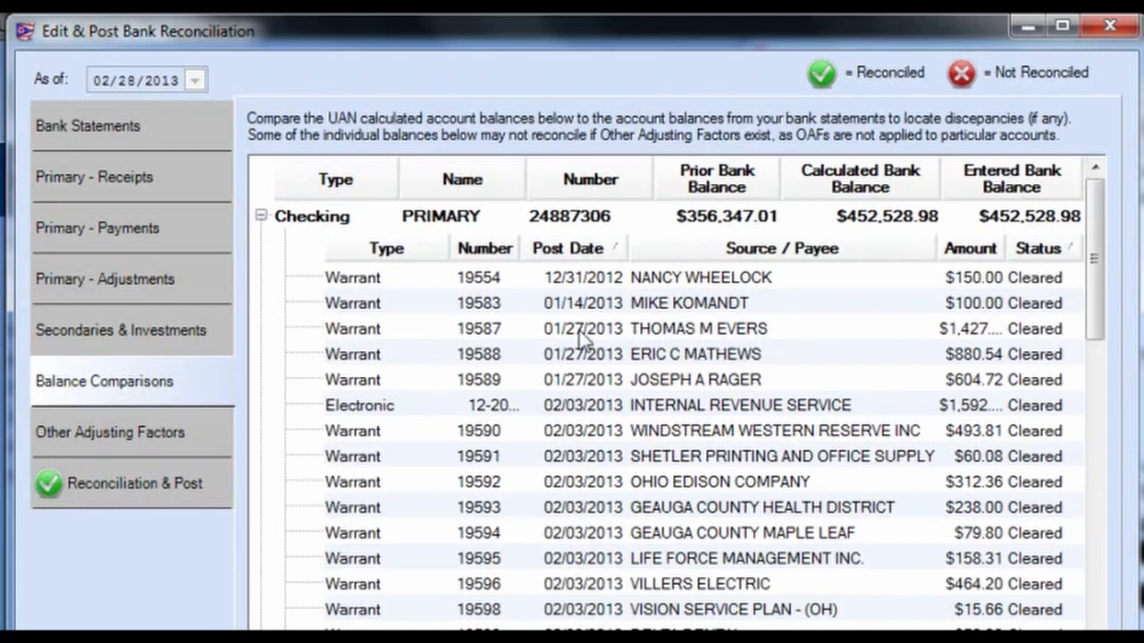
{"action": "left_click_drag", "start_coordinate": [1098, 291], "coordinate": [1085, 252]}
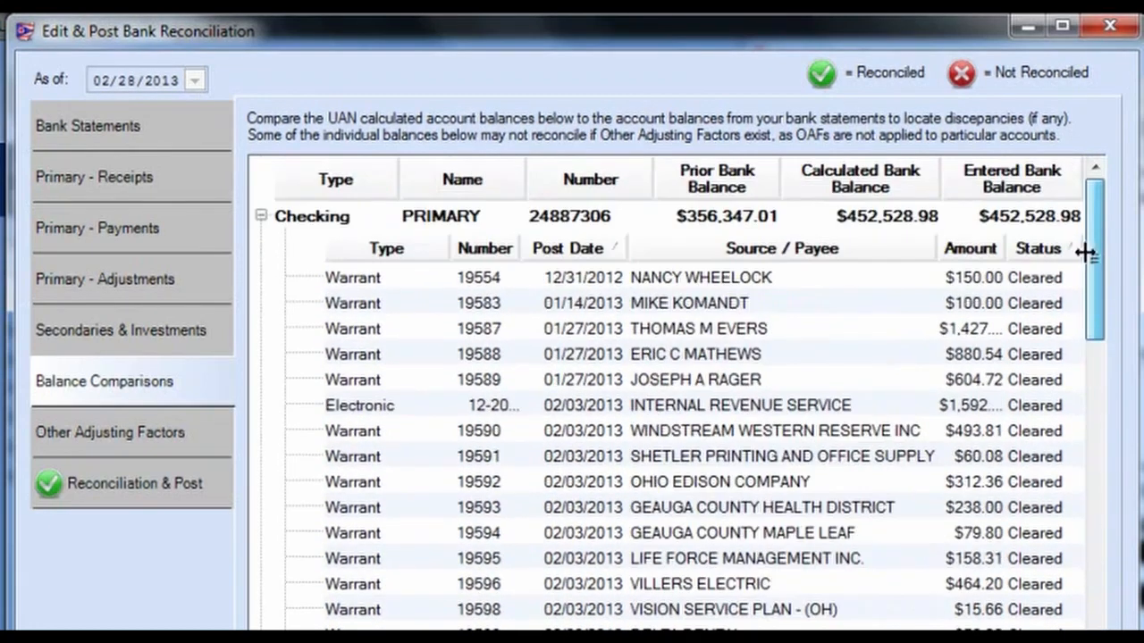
{"action": "left_click", "coordinate": [260, 216]}
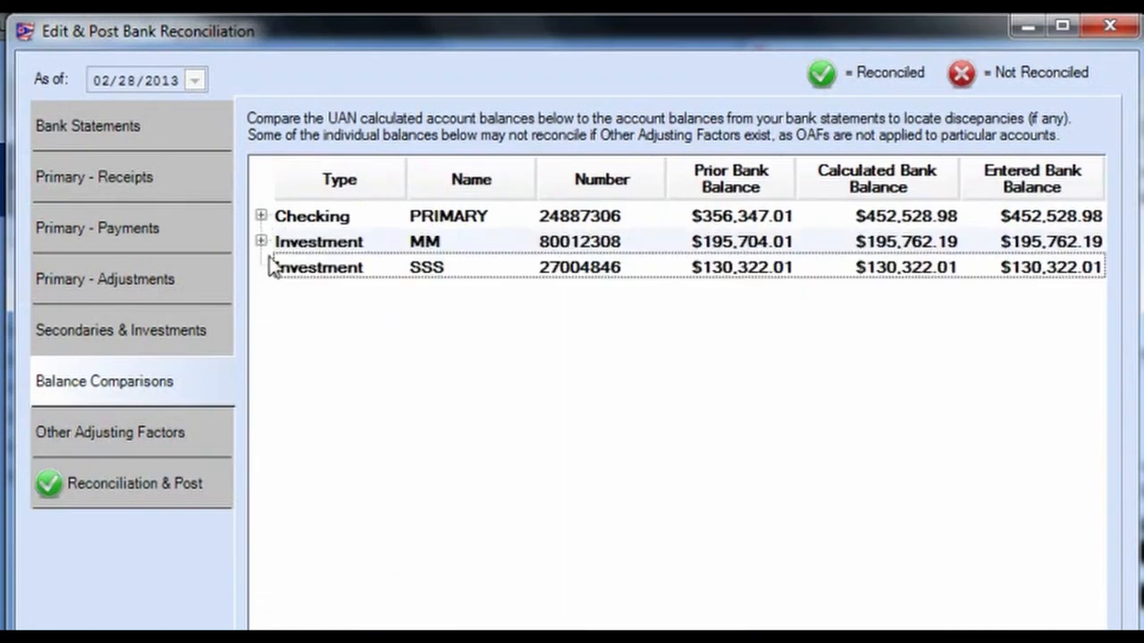
{"action": "left_click", "coordinate": [260, 241]}
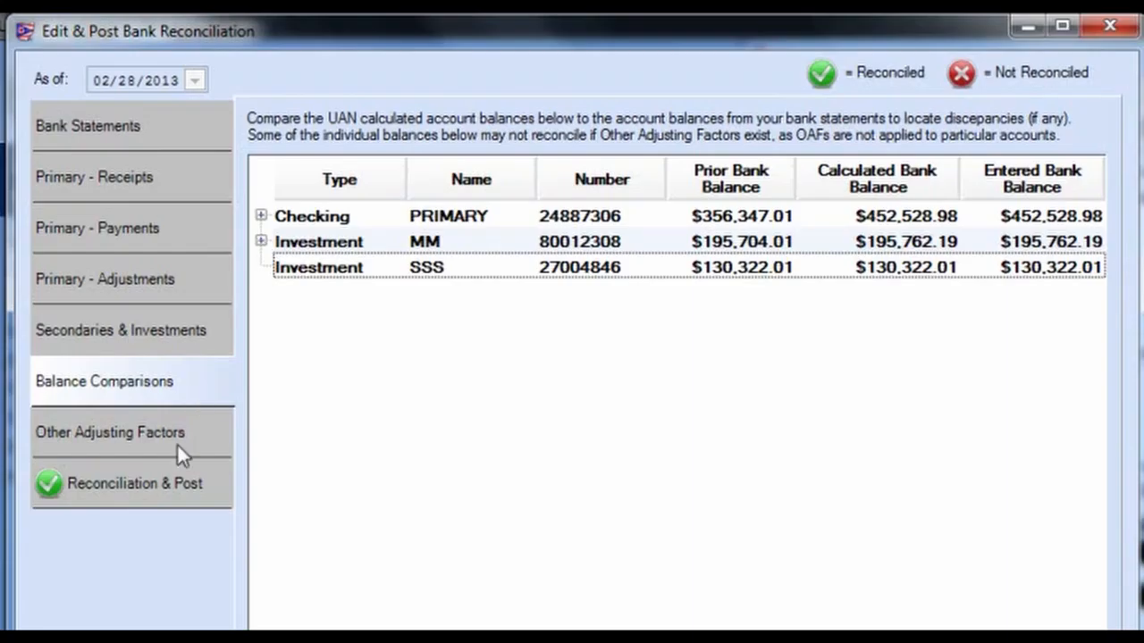
Step: Confirm all Other Adjusting Factors are zero, then start Post/Print from the reconciled summary
{"action": "left_click", "coordinate": [177, 443]}
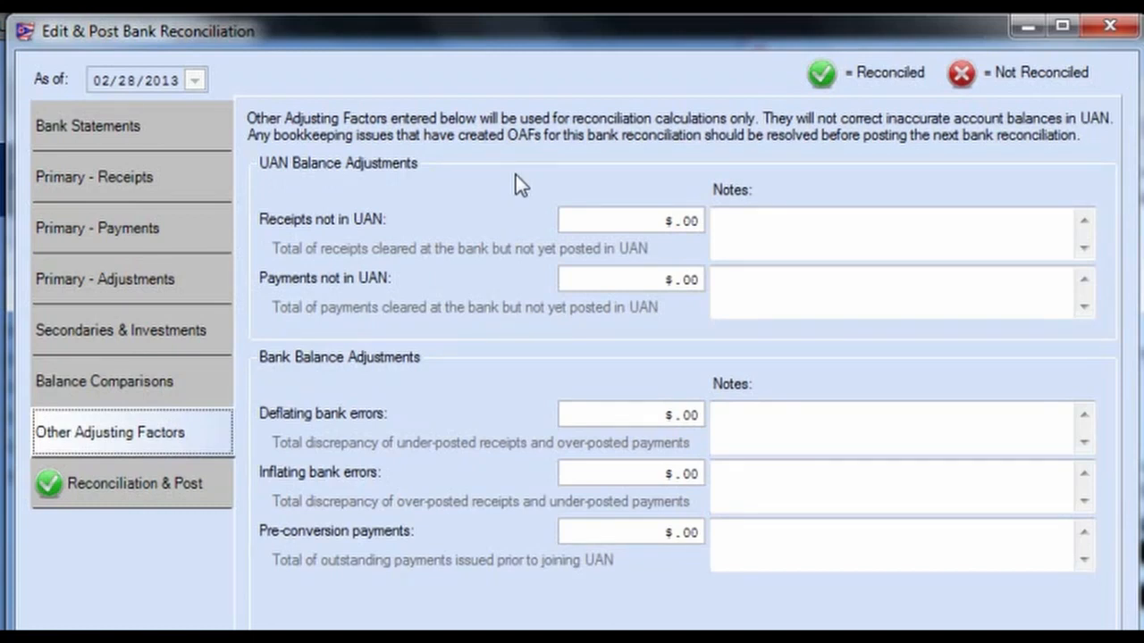
{"action": "left_click", "coordinate": [111, 477]}
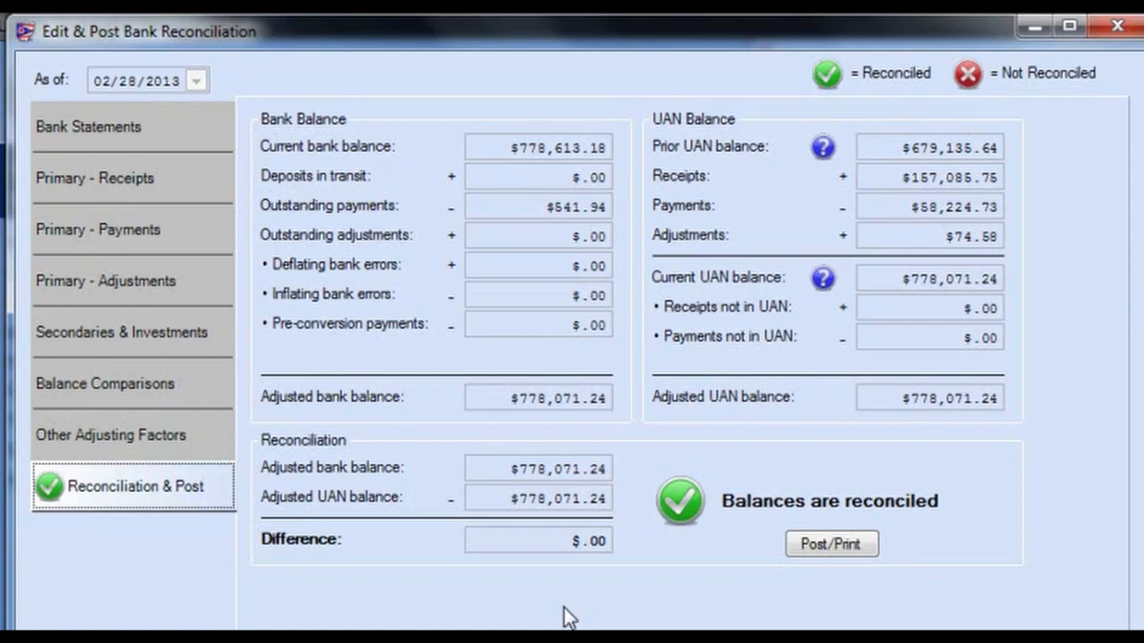
{"action": "left_click", "coordinate": [811, 544]}
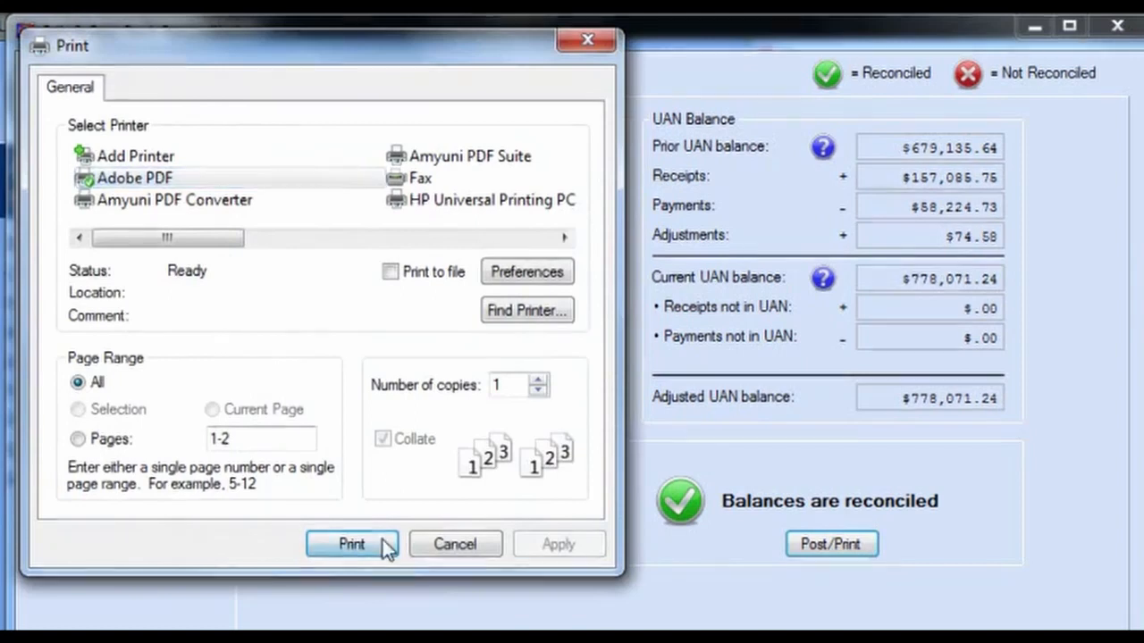
Step: Save the report as ARNet Document.pdf, replacing the old file, and confirm all items printed
{"action": "left_click", "coordinate": [351, 544]}
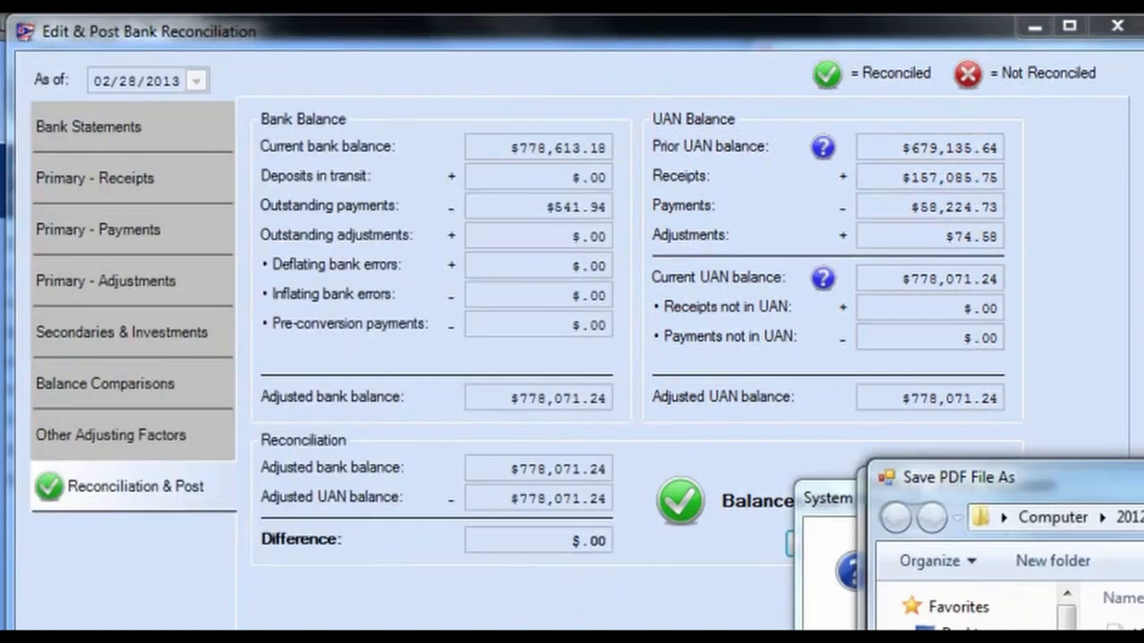
{"action": "key", "text": "Return"}
{"action": "left_click", "coordinate": [1092, 585]}
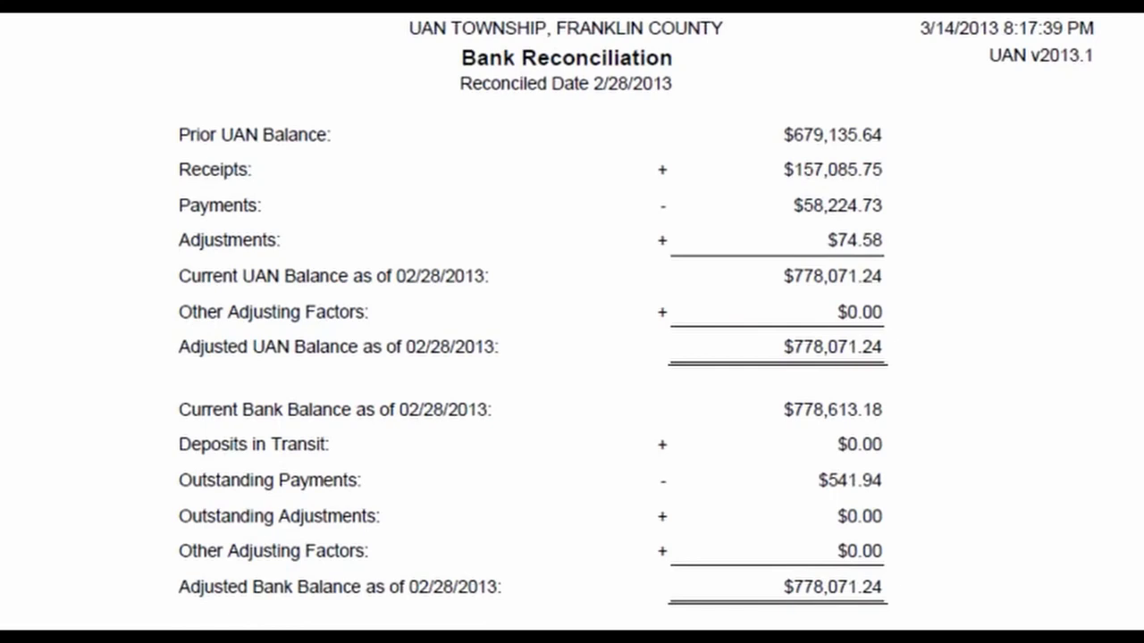
{"action": "scroll", "coordinate": [572, 322], "scroll_direction": "down", "scroll_amount": 10}
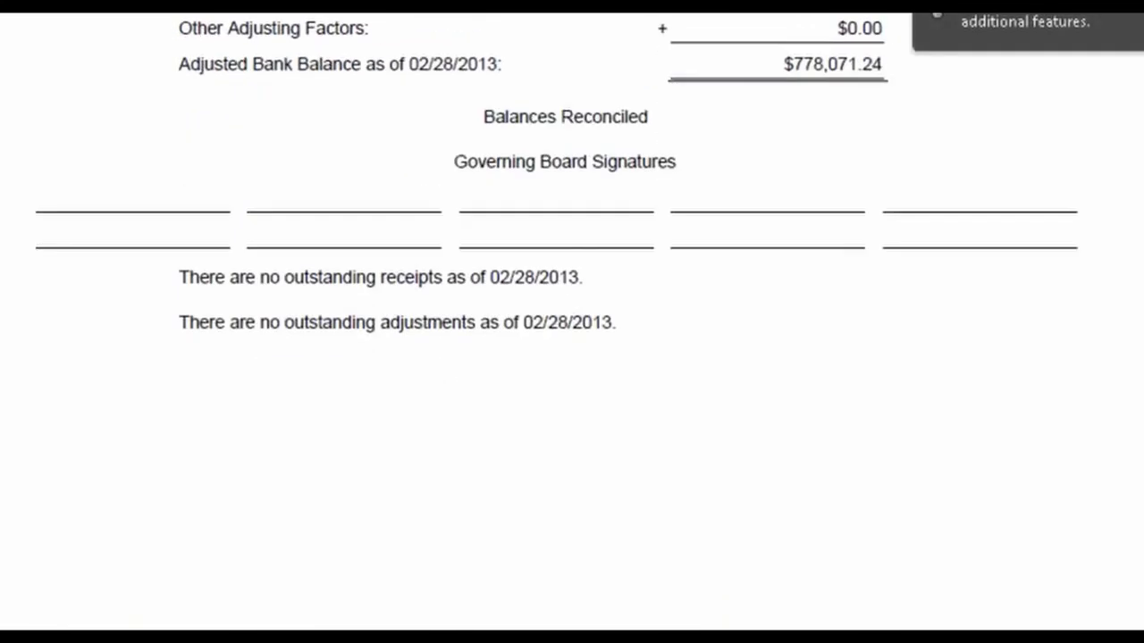
{"action": "scroll", "coordinate": [572, 322], "scroll_direction": "down", "scroll_amount": 5}
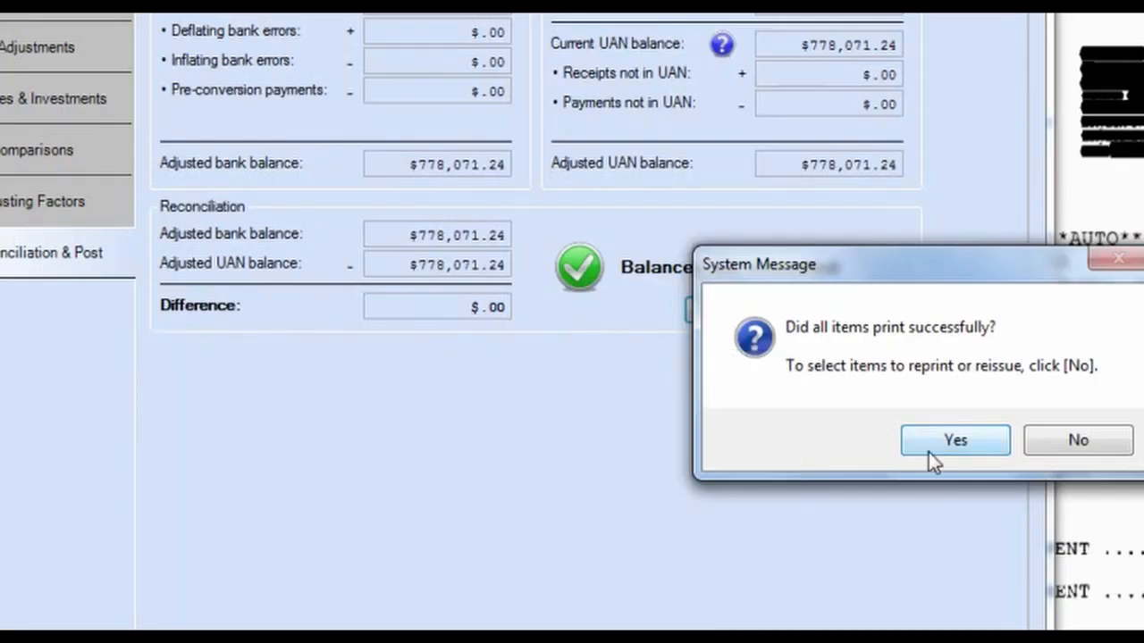
{"action": "left_click", "coordinate": [931, 448]}
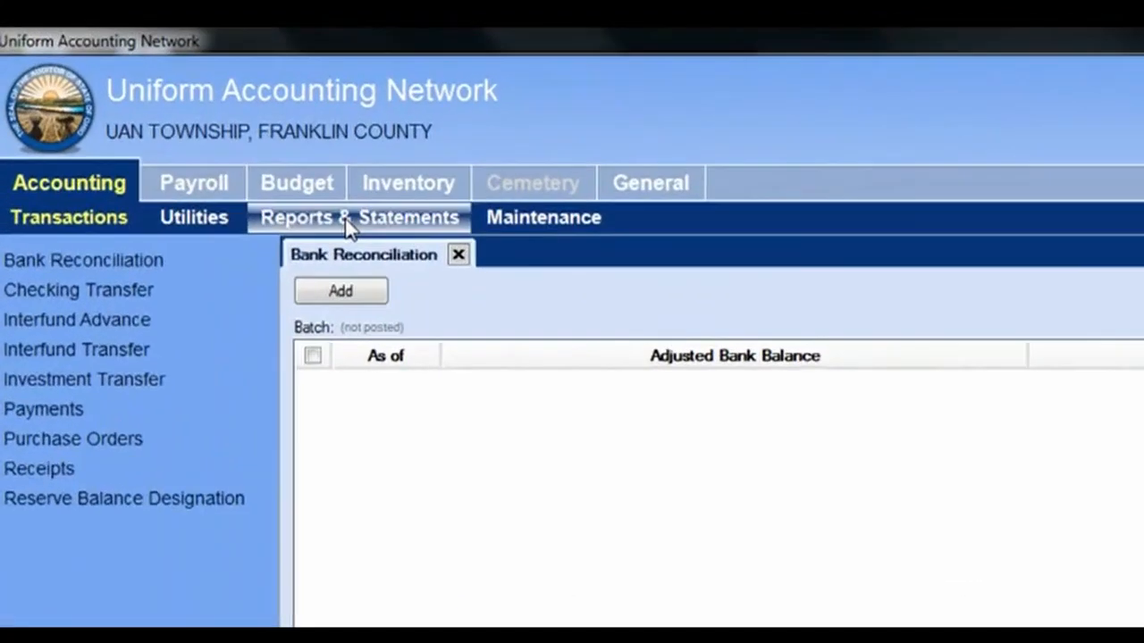
Step: Display the Bank Reconciliation Report for the posted 02/28/2013 reconciliation
{"action": "left_click", "coordinate": [189, 122]}
{"action": "left_click", "coordinate": [125, 340]}
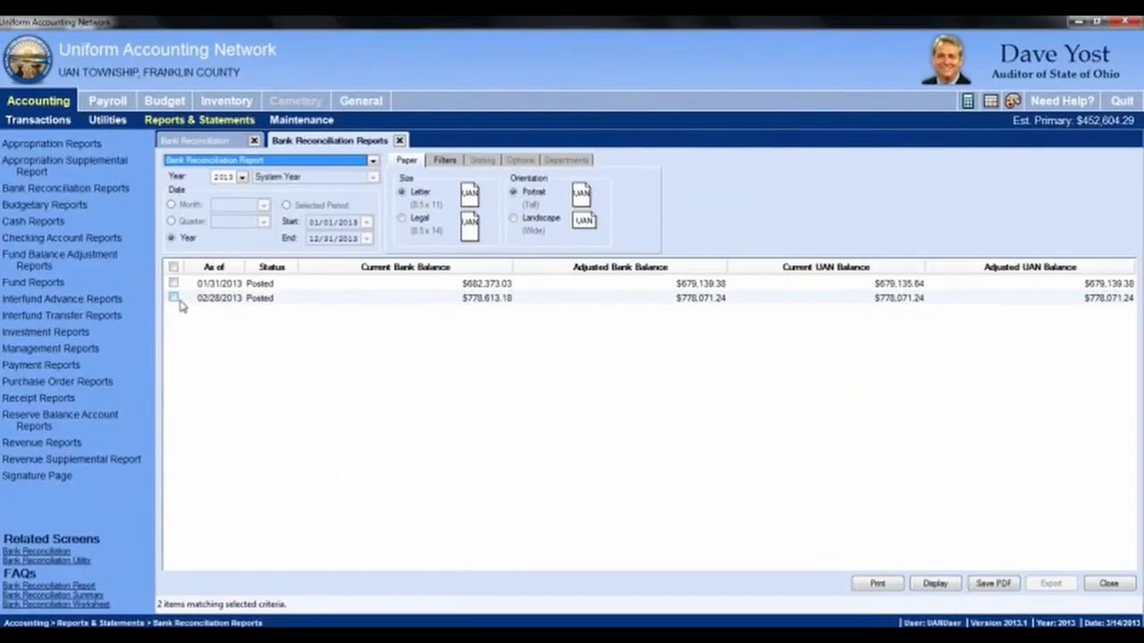
{"action": "left_click", "coordinate": [317, 543]}
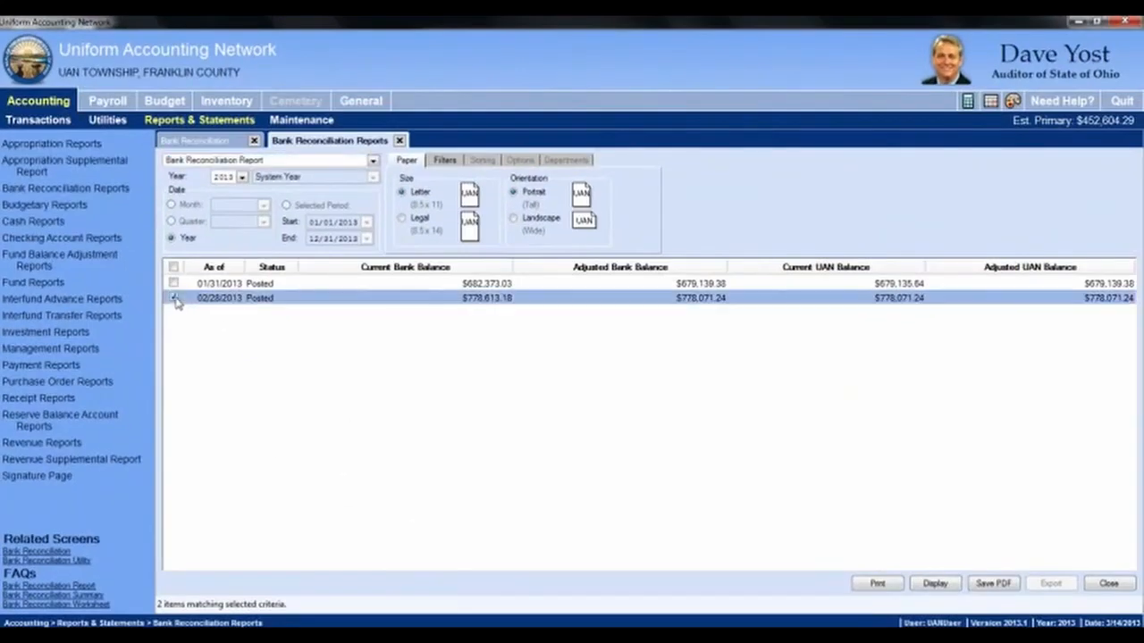
{"action": "left_click", "coordinate": [175, 300]}
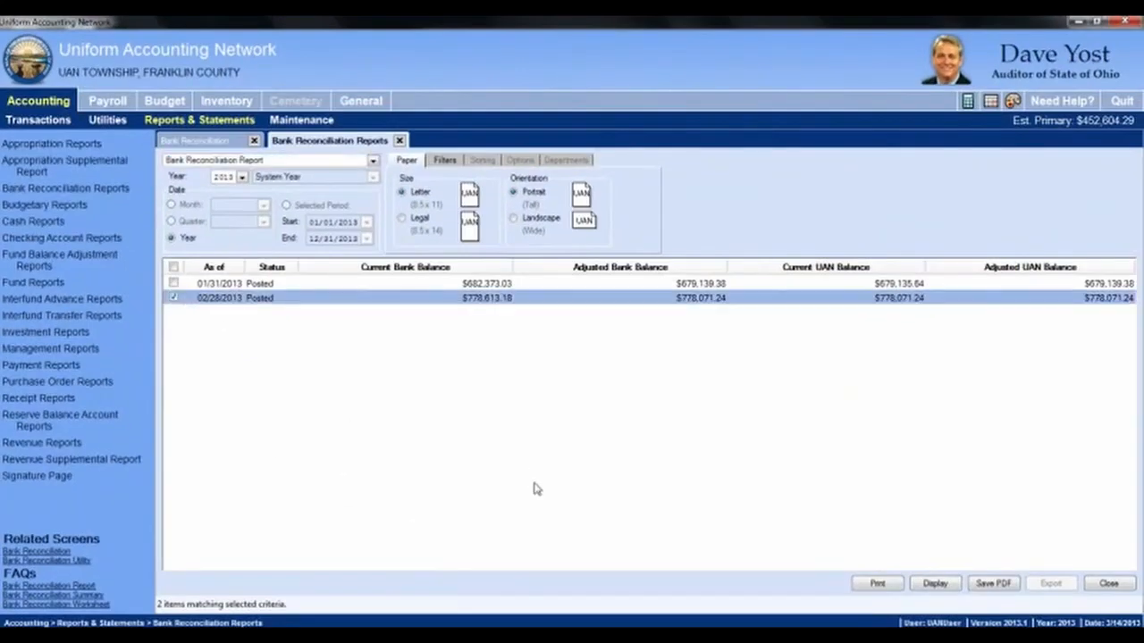
{"action": "left_click", "coordinate": [916, 586]}
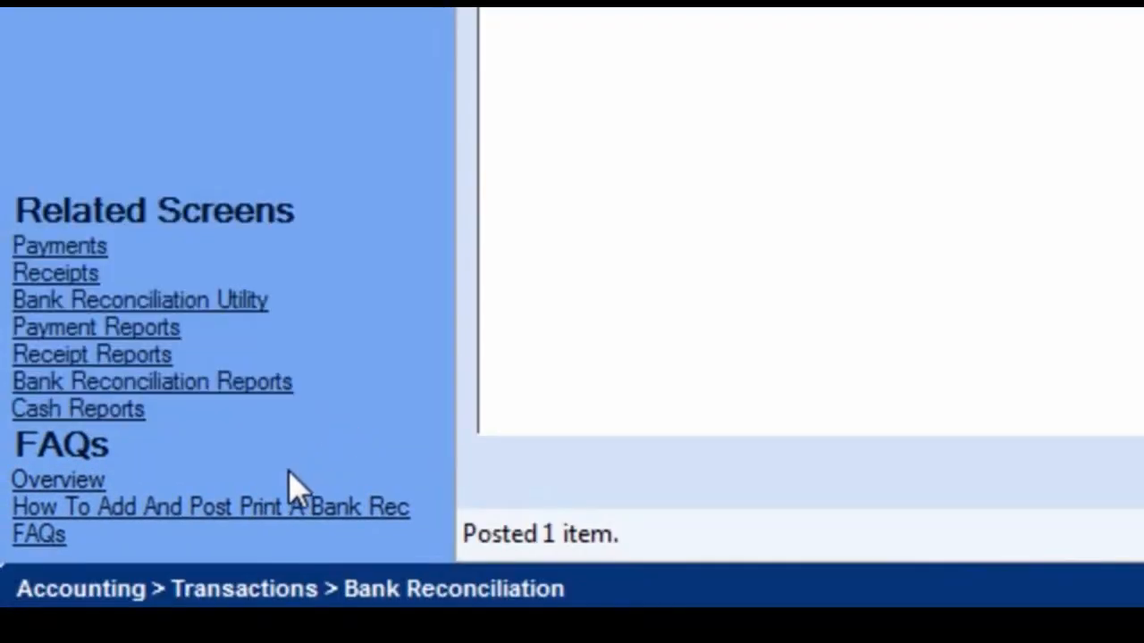
Step: Open help on adding and posting a bank rec, minimize help and the PDF, and restore UAN
{"action": "left_click", "coordinate": [250, 514]}
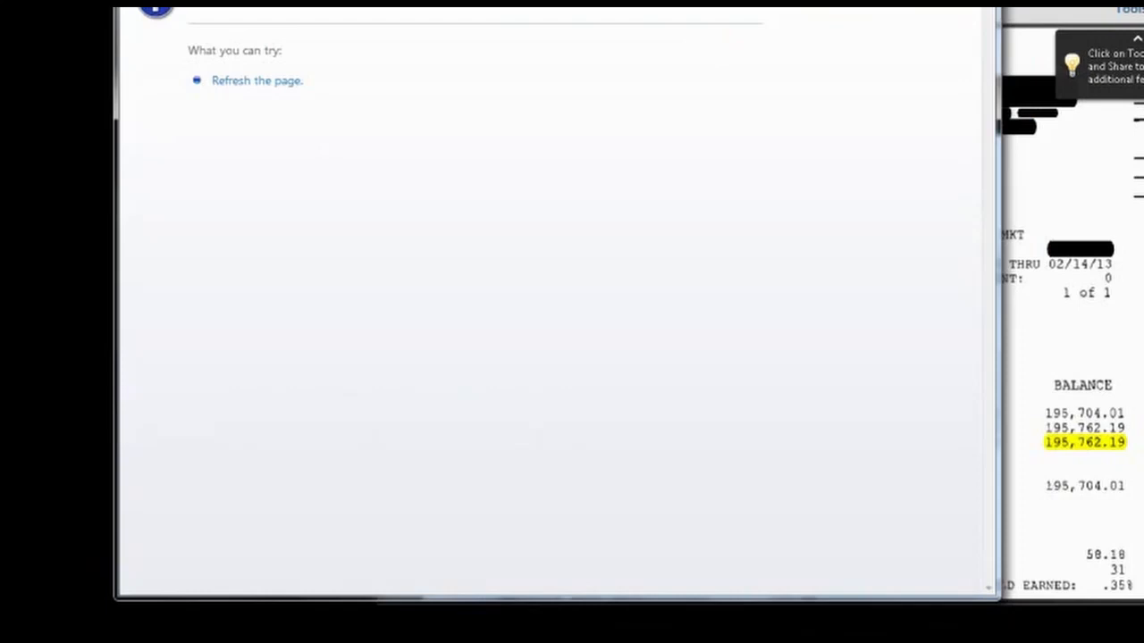
{"action": "left_click", "coordinate": [232, 636]}
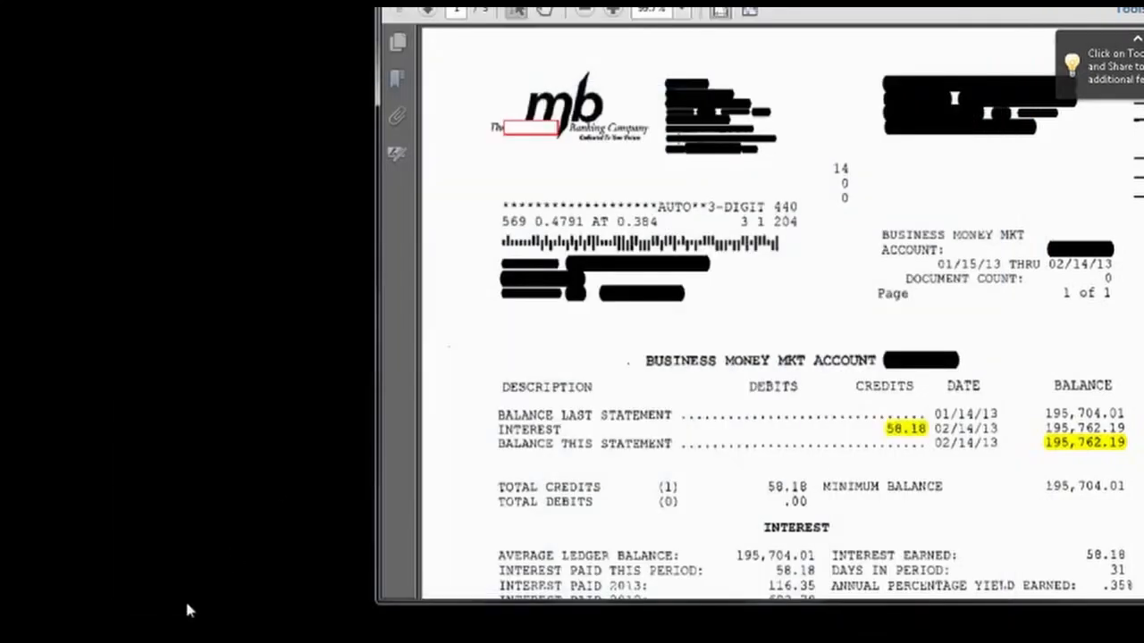
{"action": "left_click", "coordinate": [268, 636]}
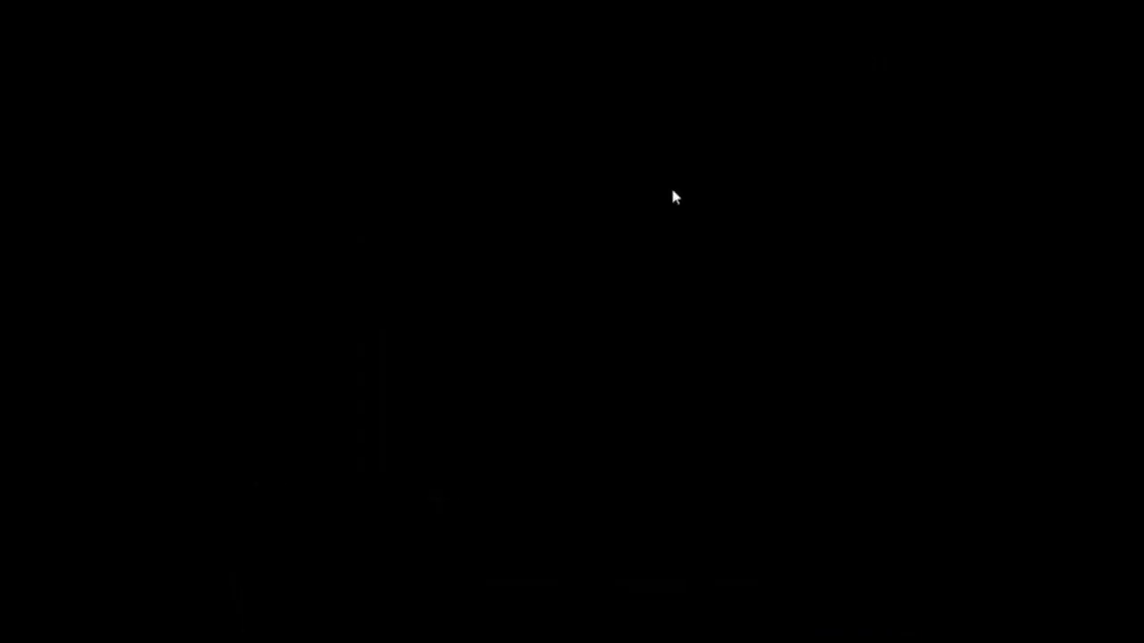
{"action": "mouse_move", "coordinate": [148, 634]}
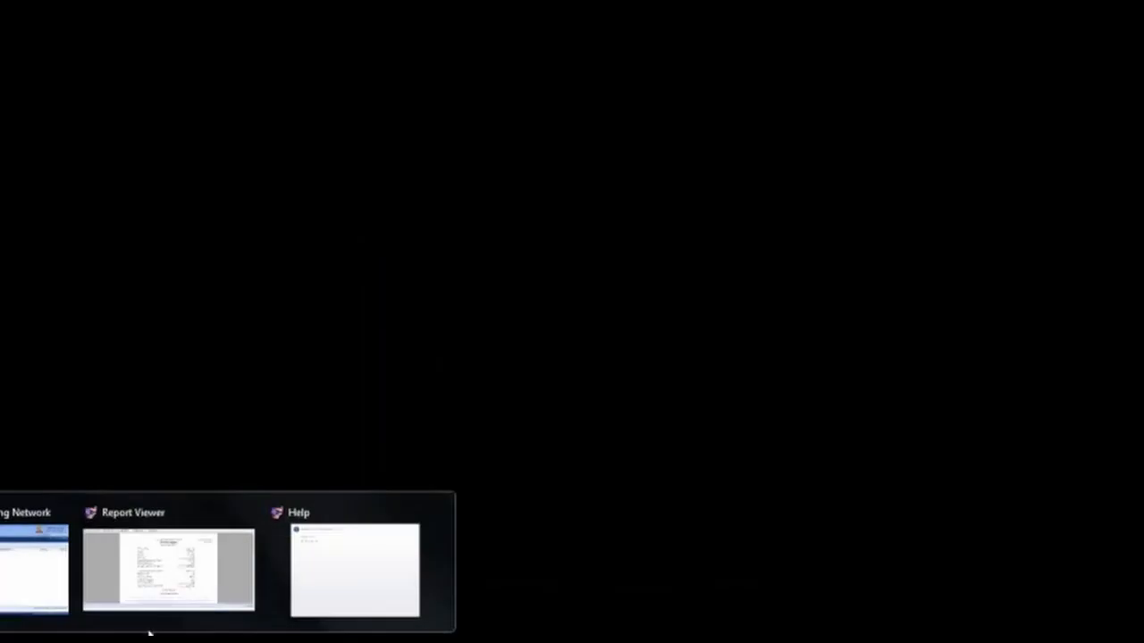
{"action": "left_click", "coordinate": [23, 582]}
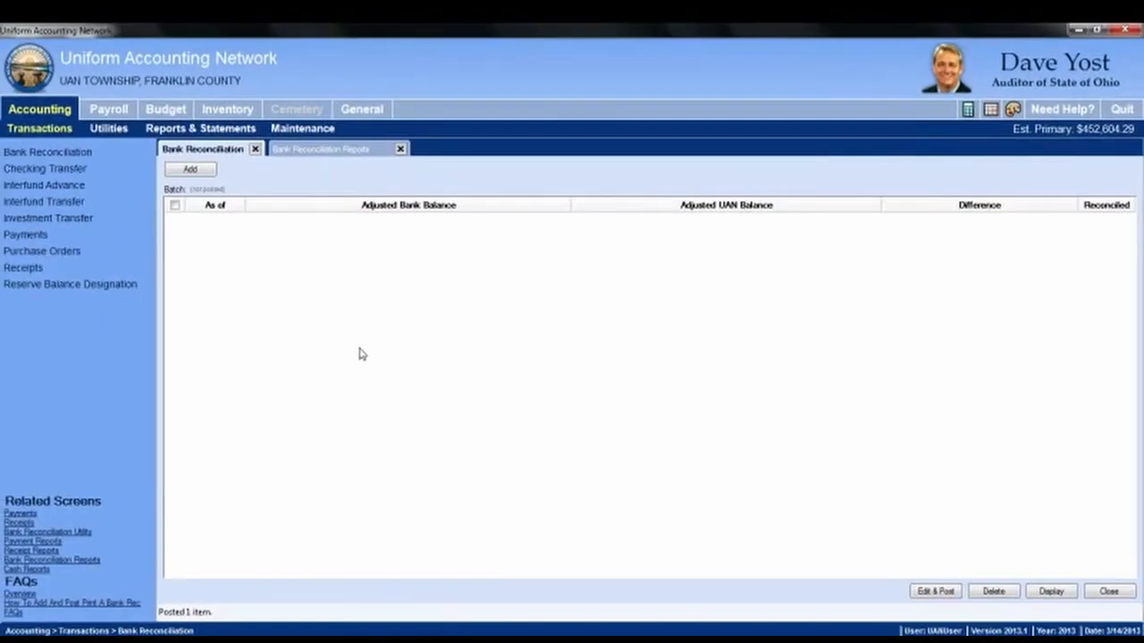